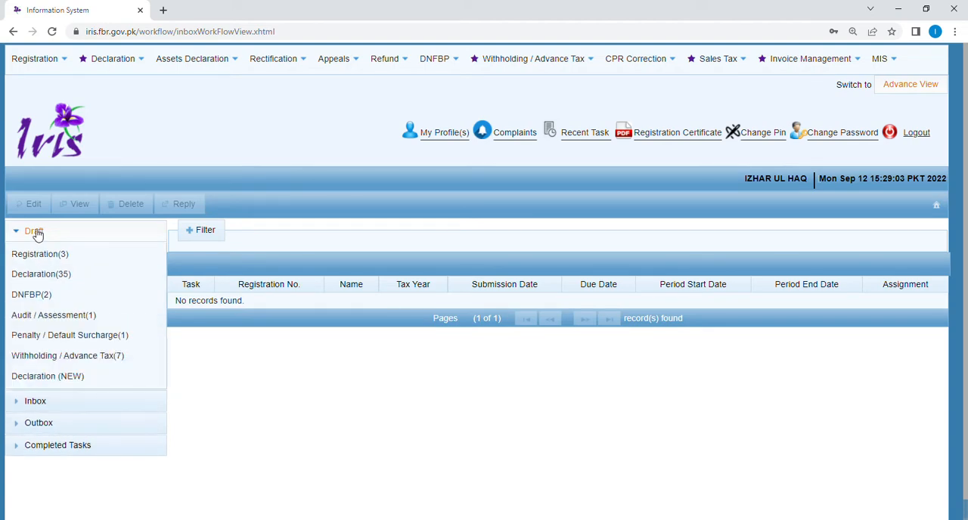
Step: Open the tax year 2022 draft of the 114(1) Return of Income for editing from the Declaration (NEW) drafts
{"action": "left_click", "coordinate": [44, 379]}
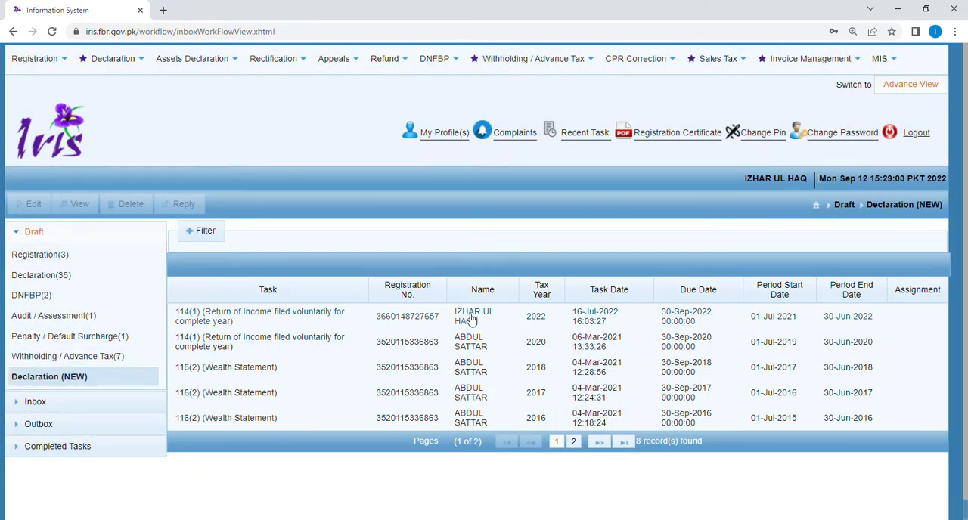
{"action": "left_click", "coordinate": [464, 318]}
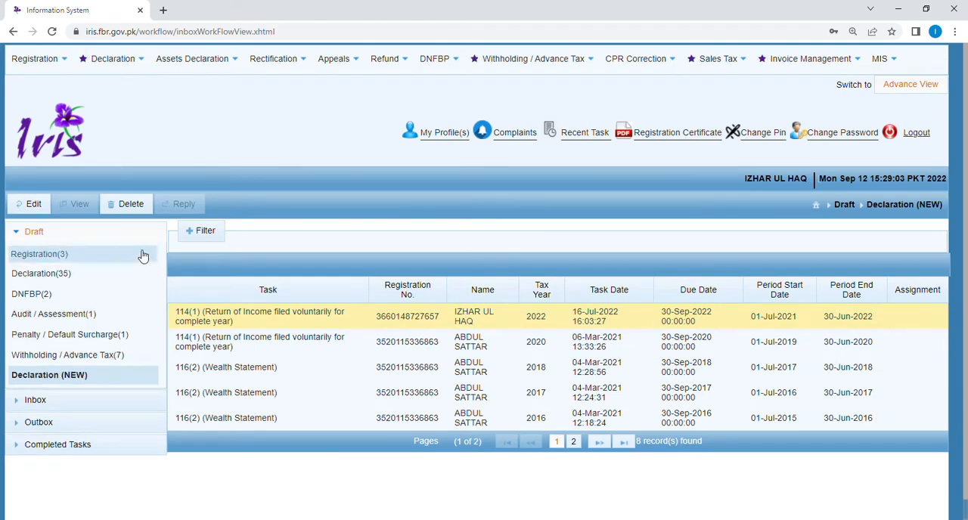
{"action": "left_click", "coordinate": [30, 205]}
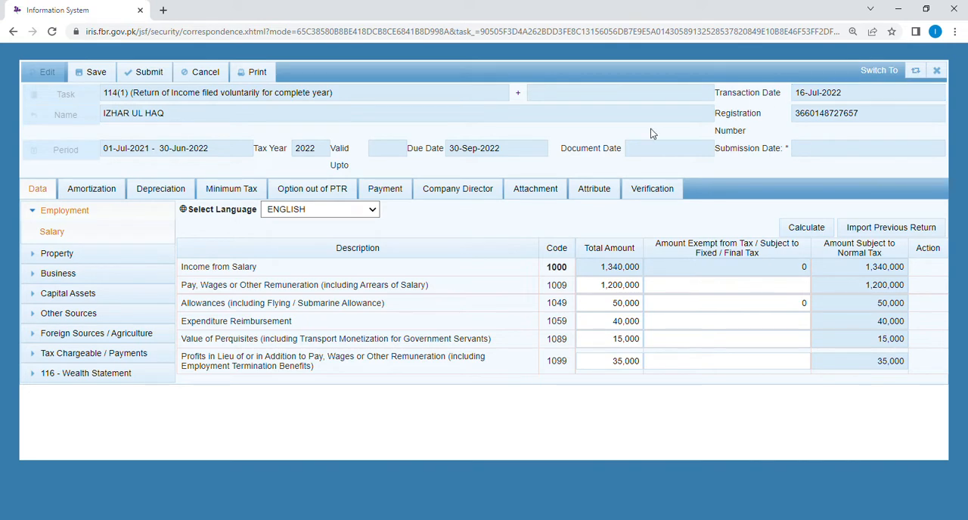
Step: Review the property receipts and deductions, and the business trading items, other revenues, and management and administrative expenses
{"action": "left_click", "coordinate": [60, 255]}
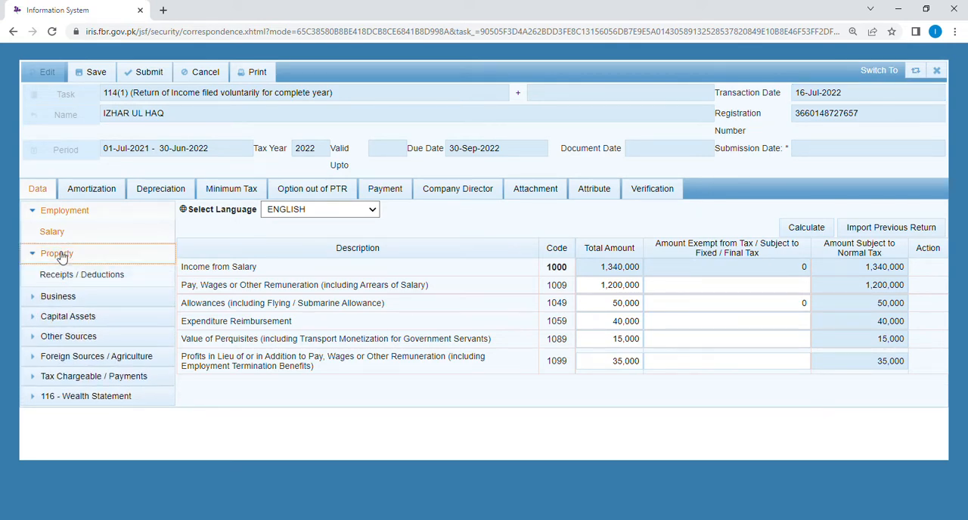
{"action": "left_click", "coordinate": [63, 275]}
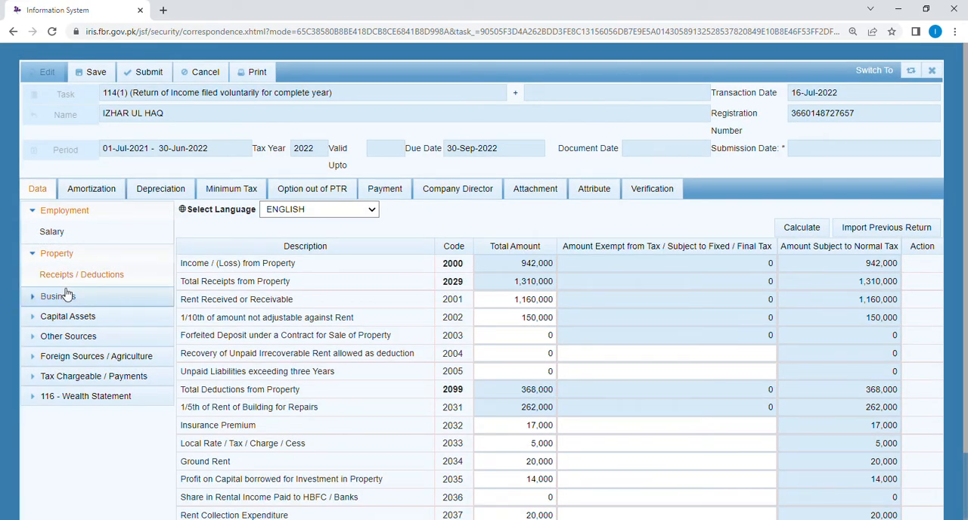
{"action": "left_click", "coordinate": [62, 296]}
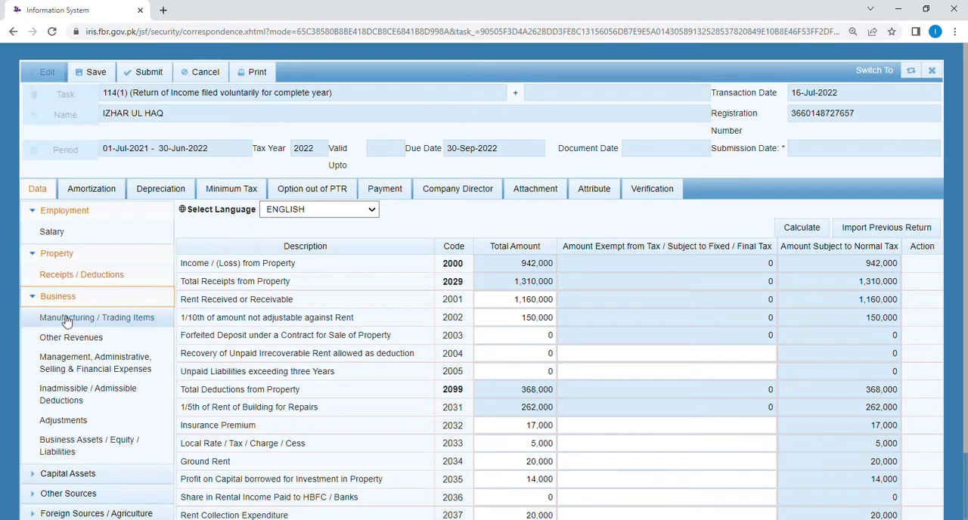
{"action": "left_click", "coordinate": [67, 318]}
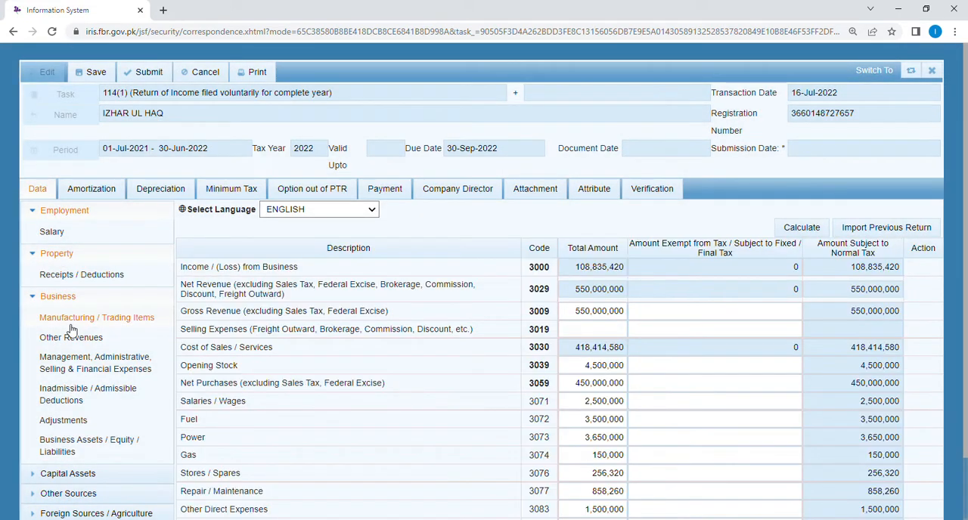
{"action": "left_click", "coordinate": [75, 339]}
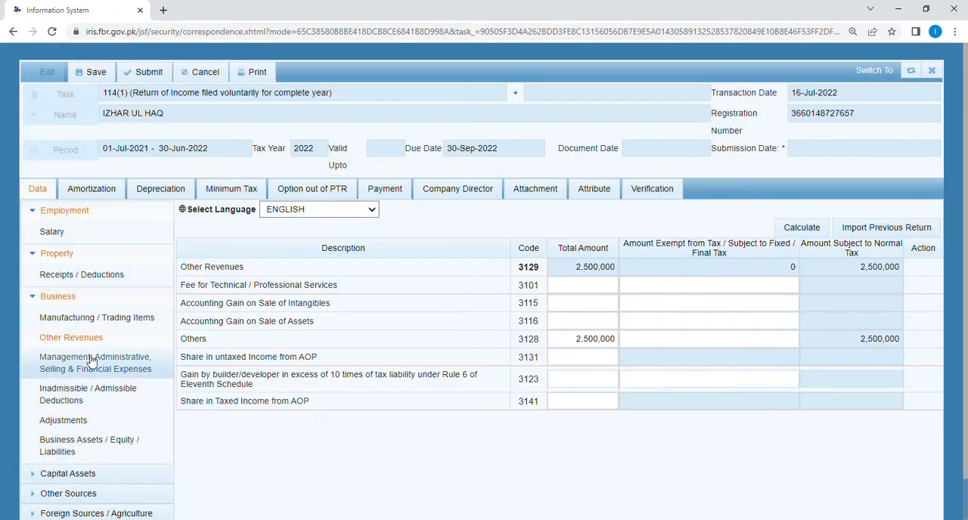
{"action": "left_click", "coordinate": [91, 363]}
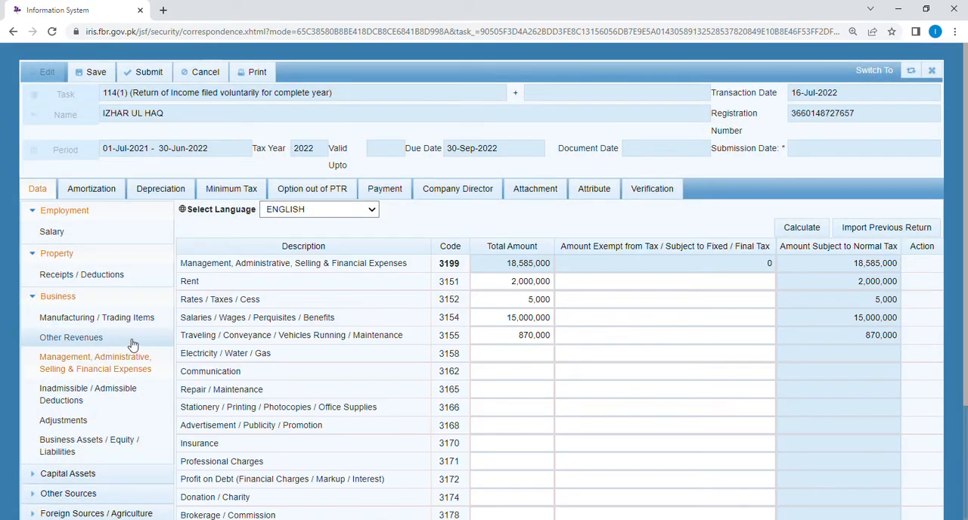
Step: Check the Depreciation schedule and return to the full list of management, administrative, selling and financial expenses
{"action": "left_click", "coordinate": [160, 191]}
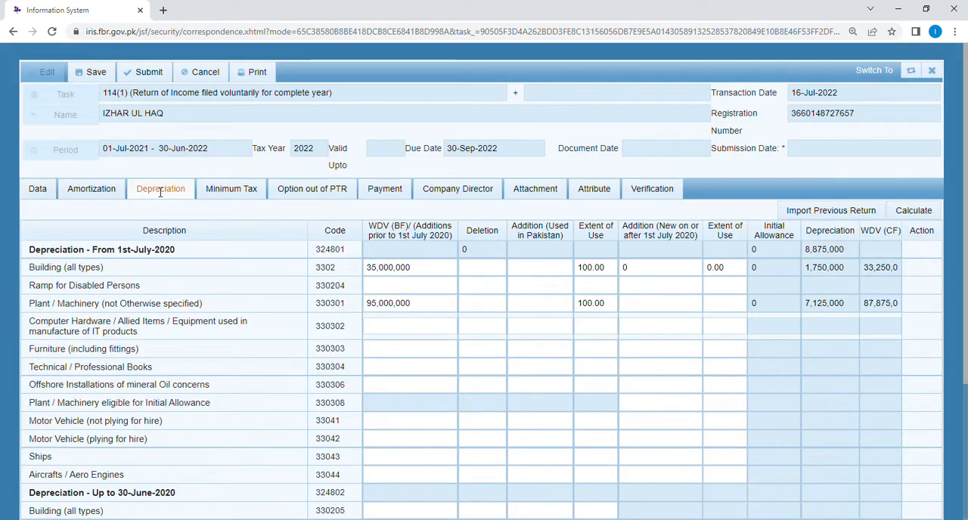
{"action": "left_click", "coordinate": [37, 189]}
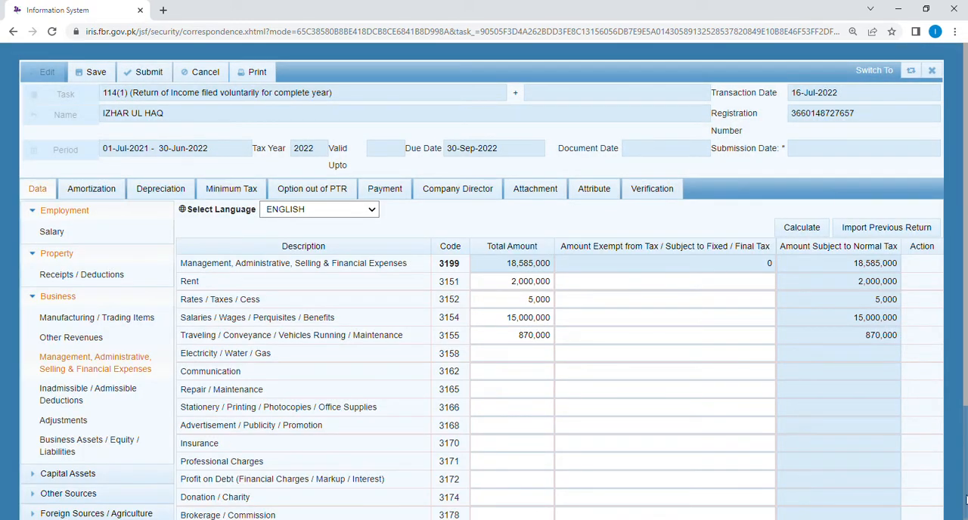
{"action": "scroll", "coordinate": [964, 444], "scroll_direction": "down", "scroll_amount": 2}
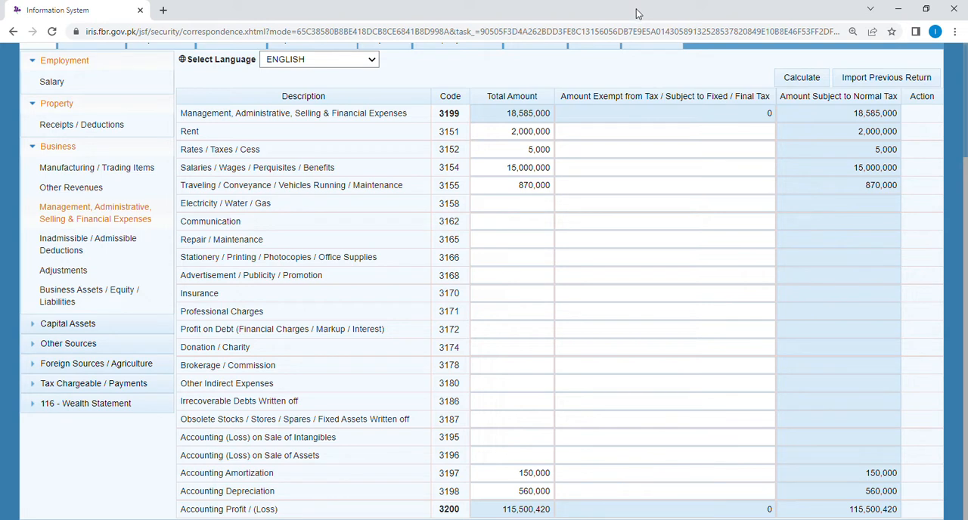
Step: Examine the business Inadmissible / Admissible Deductions, from the add-backs through the accounting and tax depreciation entries
{"action": "left_click", "coordinate": [77, 249]}
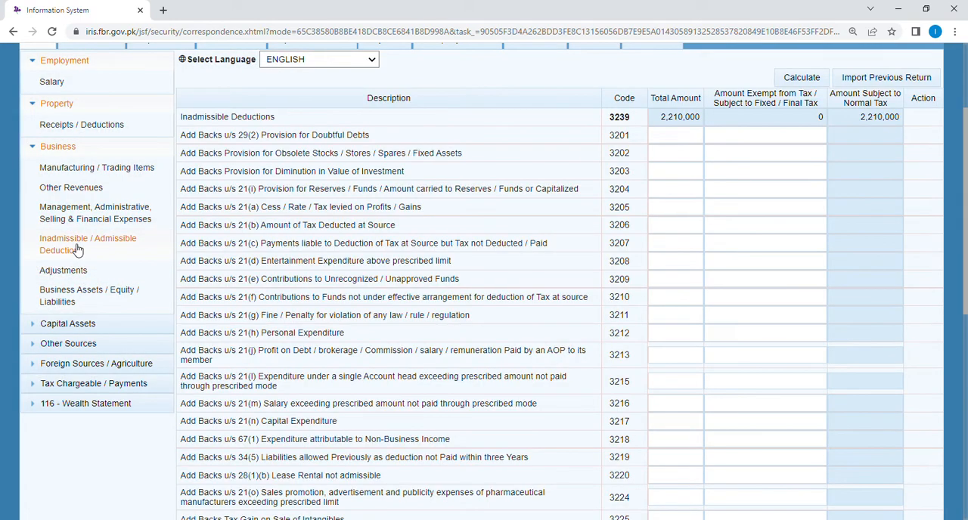
{"action": "left_click_drag", "start_coordinate": [964, 224], "coordinate": [958, 189]}
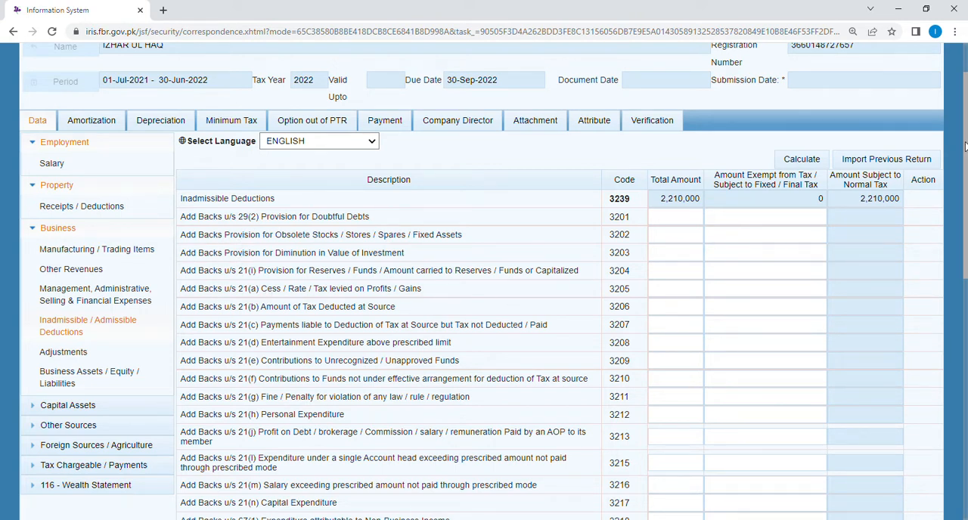
{"action": "left_click_drag", "start_coordinate": [964, 146], "coordinate": [965, 200]}
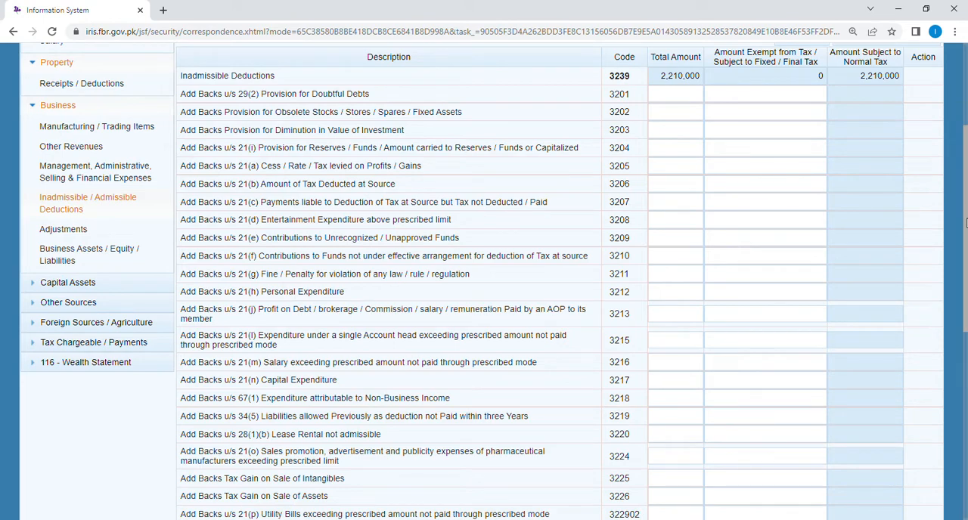
{"action": "left_click_drag", "start_coordinate": [966, 224], "coordinate": [950, 300]}
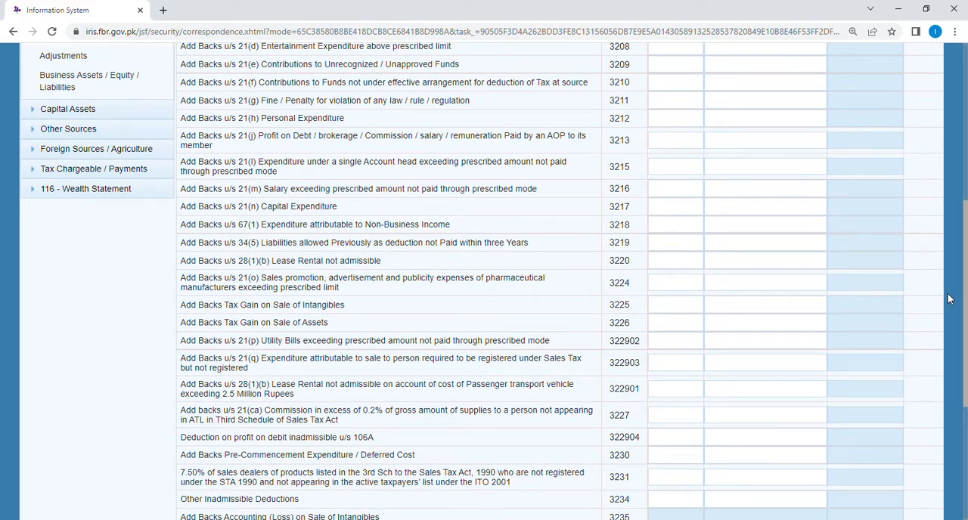
{"action": "left_click_drag", "start_coordinate": [966, 301], "coordinate": [960, 418]}
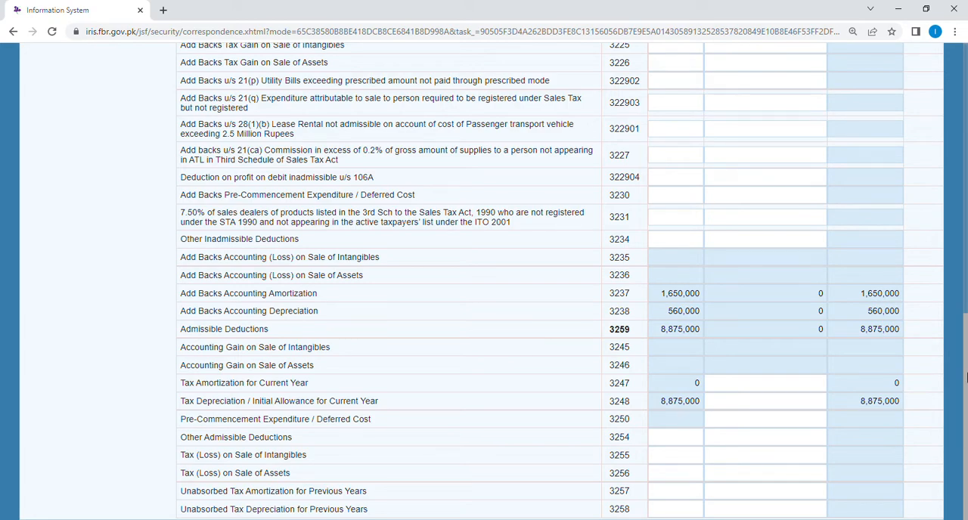
{"action": "left_click_drag", "start_coordinate": [967, 377], "coordinate": [965, 113]}
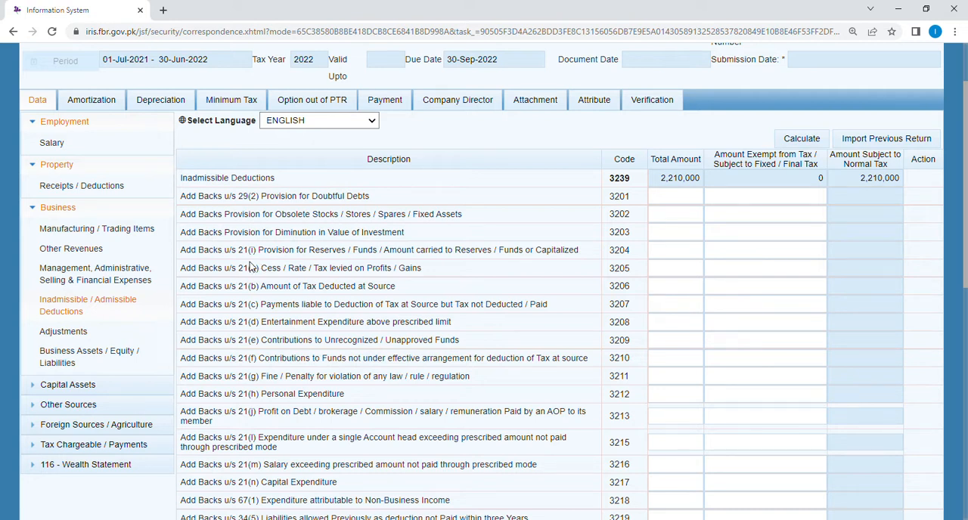
Step: Open the business Adjustments and look at the unadjusted business loss rows for 2017 to 2021
{"action": "left_click", "coordinate": [65, 332]}
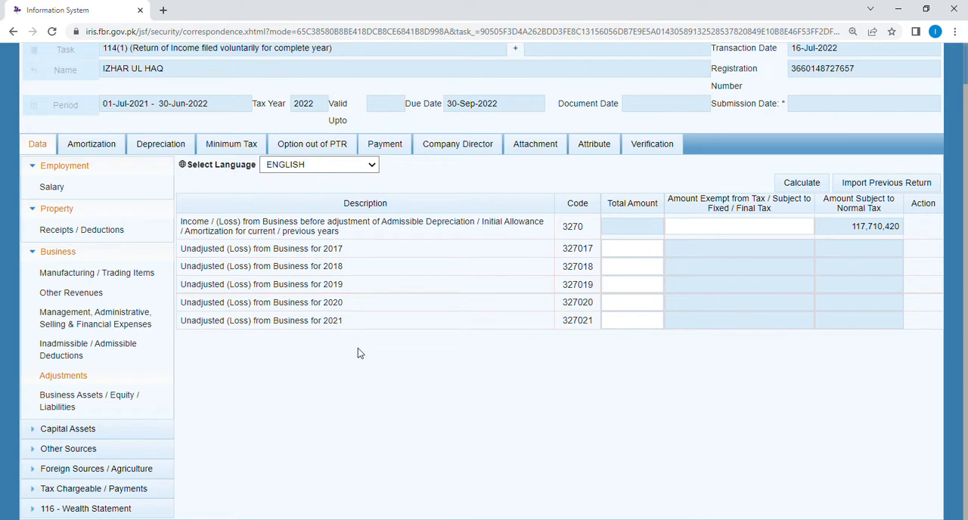
{"action": "left_click", "coordinate": [640, 256]}
{"action": "left_click", "coordinate": [866, 484]}
{"action": "left_click", "coordinate": [632, 252]}
{"action": "key", "text": "ctrl+minus"}
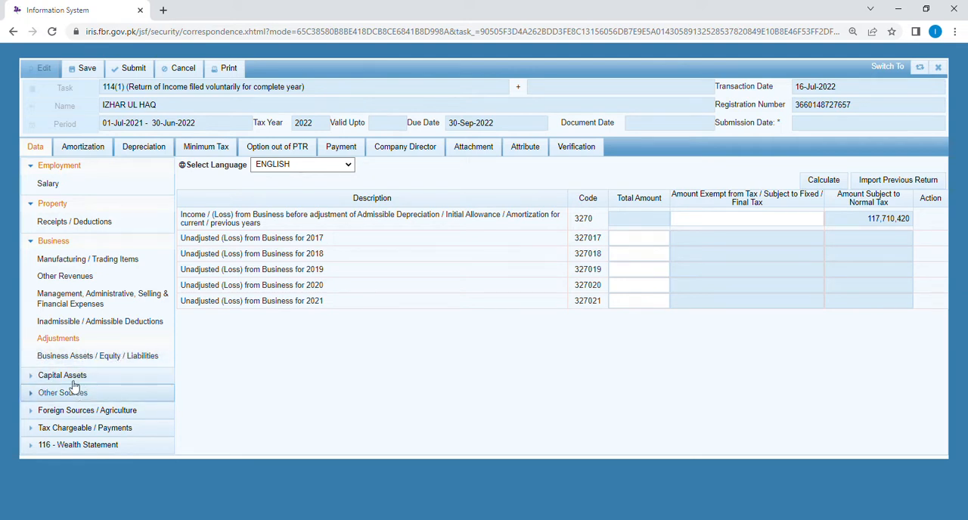
Step: Open the Computations under Tax Chargeable / Payments and recalculate the return to check income and tax chargeable
{"action": "left_click", "coordinate": [72, 429]}
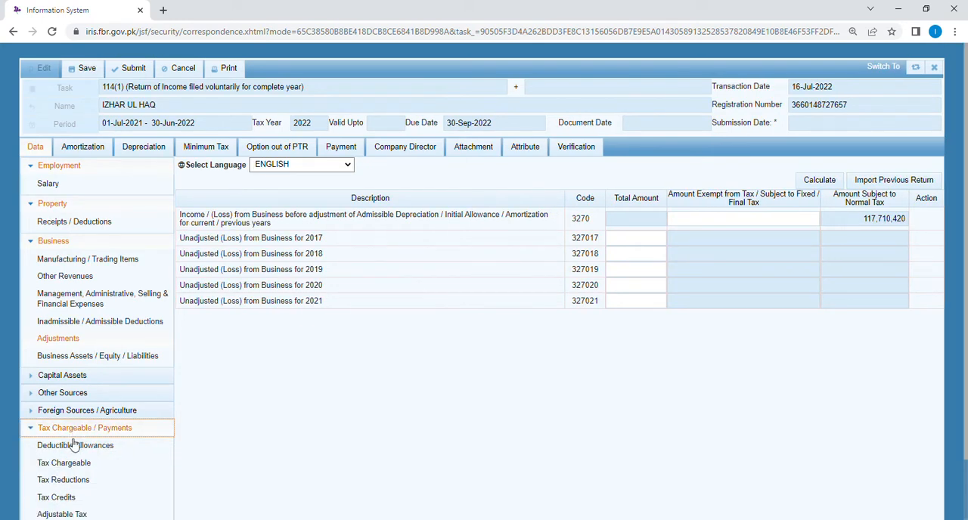
{"action": "scroll", "coordinate": [53, 503], "scroll_direction": "down", "scroll_amount": 2}
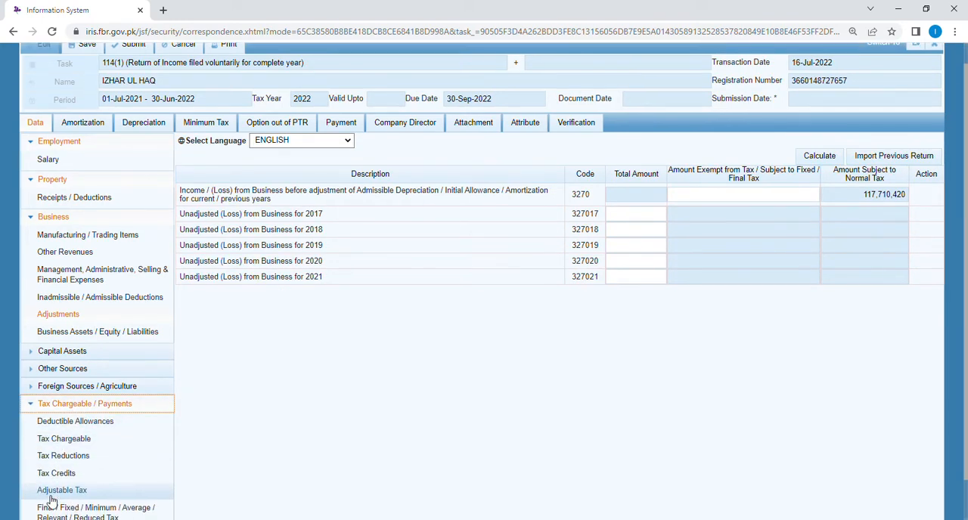
{"action": "left_click", "coordinate": [50, 491]}
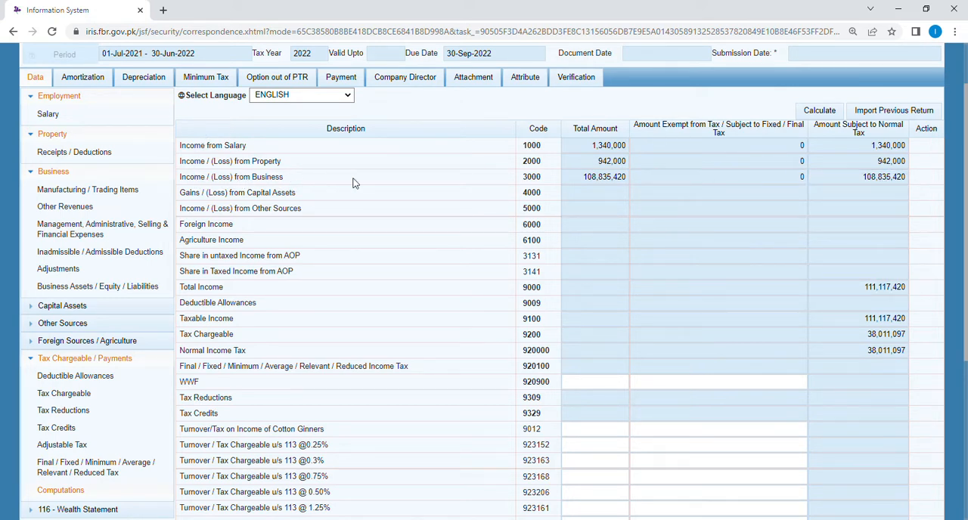
{"action": "left_click", "coordinate": [826, 112]}
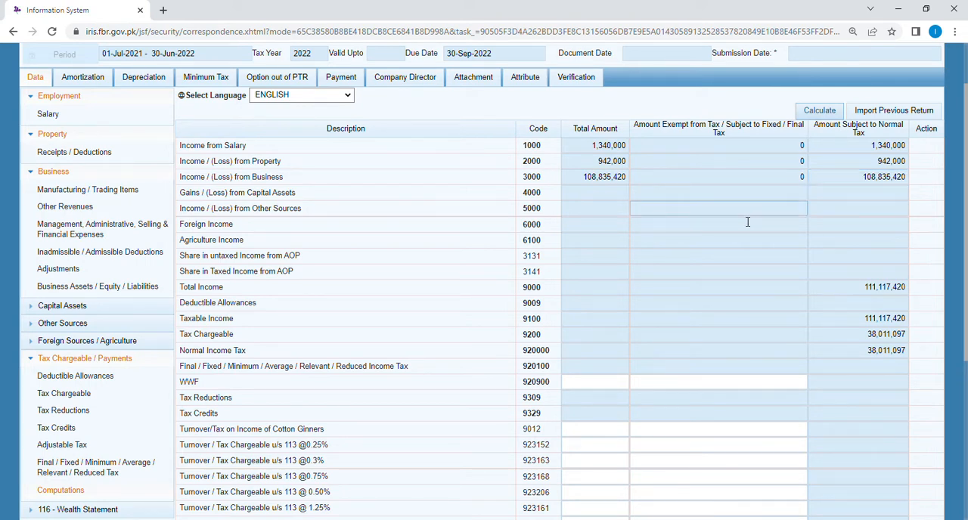
Step: Enter 20,000,000 as the unadjusted business loss for 2017 in the business Adjustments and recalculate the return
{"action": "left_click", "coordinate": [65, 270]}
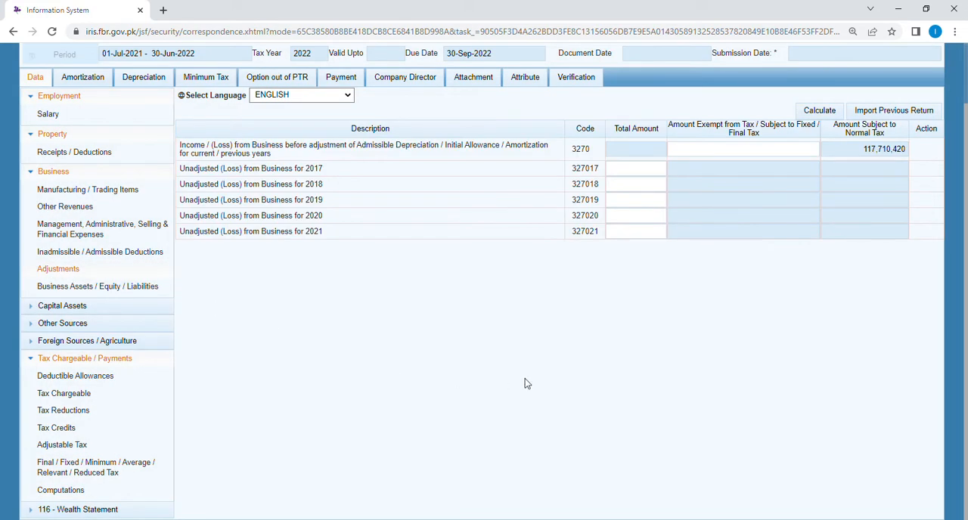
{"action": "key", "text": "ctrl+plus"}
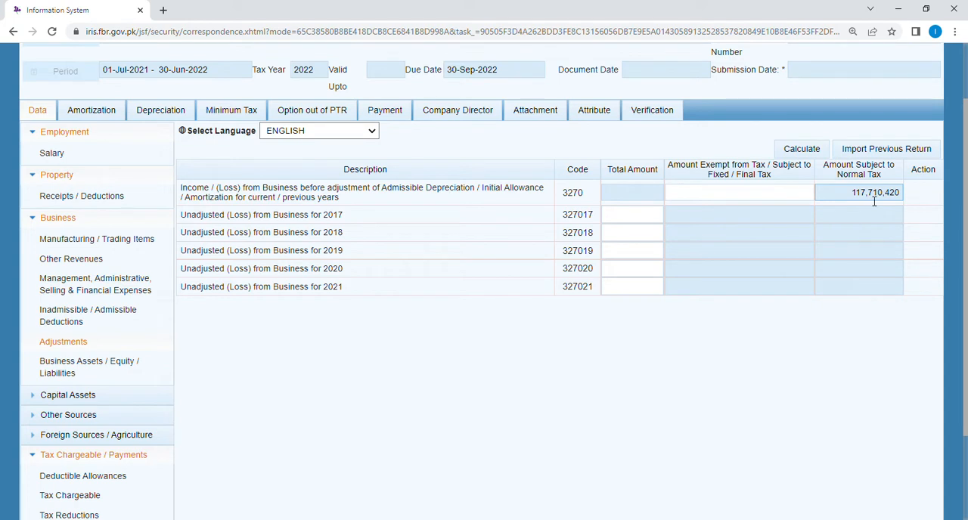
{"action": "left_click", "coordinate": [641, 218]}
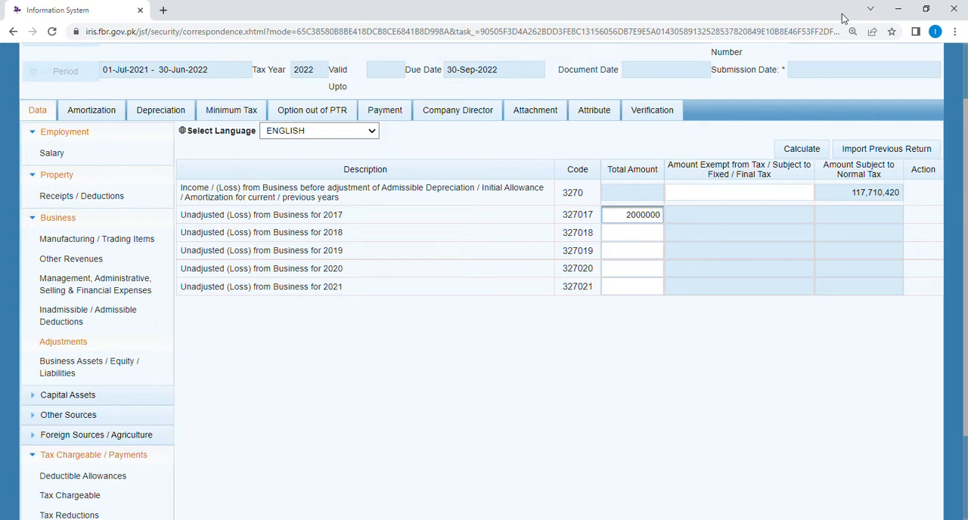
{"action": "left_click", "coordinate": [738, 215]}
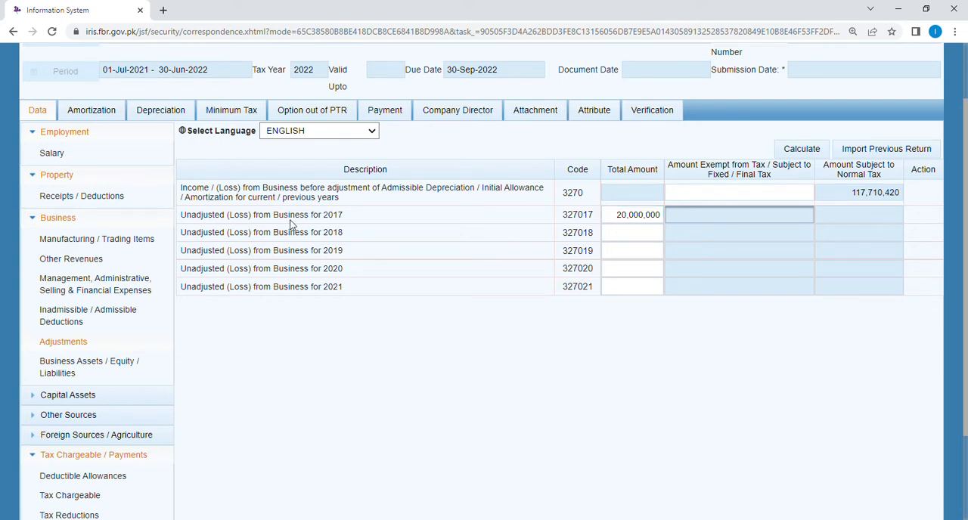
{"action": "left_click", "coordinate": [803, 151]}
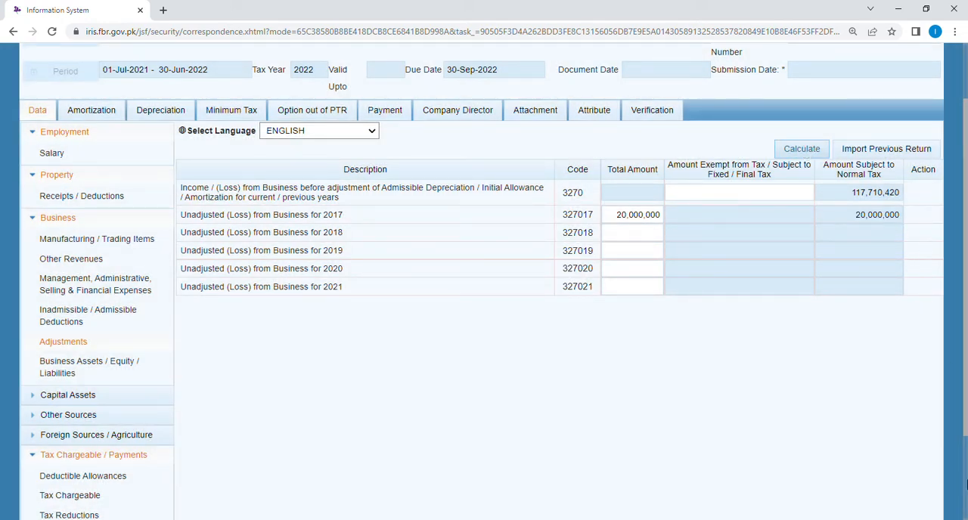
Step: Recalculate the tax Computations and examine how the 2017 loss affects total income, taxable income and tax chargeable
{"action": "scroll", "coordinate": [965, 488], "scroll_direction": "down", "scroll_amount": 2}
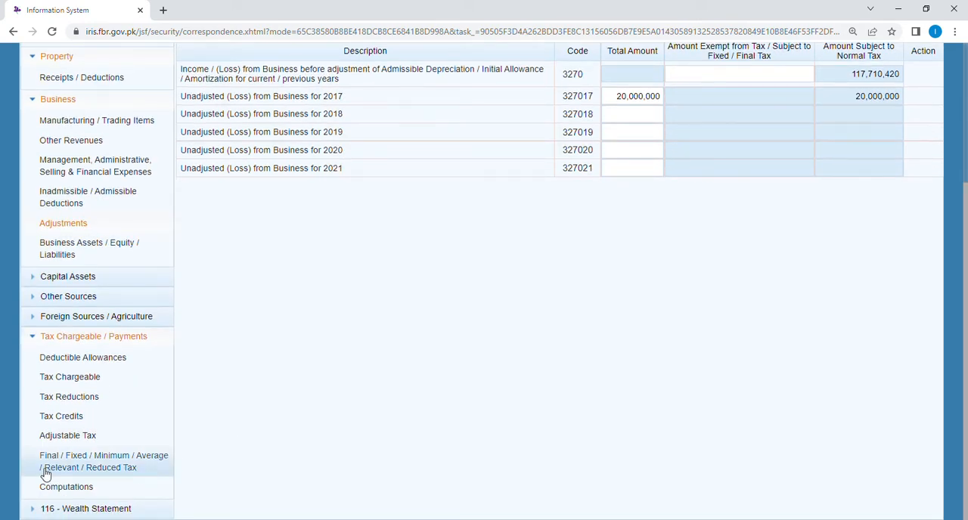
{"action": "left_click", "coordinate": [68, 488]}
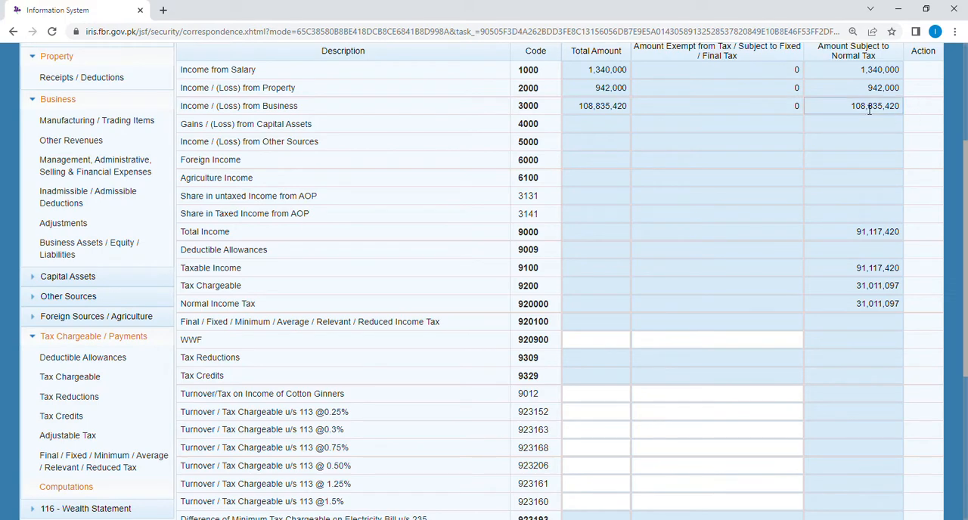
{"action": "scroll", "coordinate": [955, 113], "scroll_direction": "up", "scroll_amount": 2}
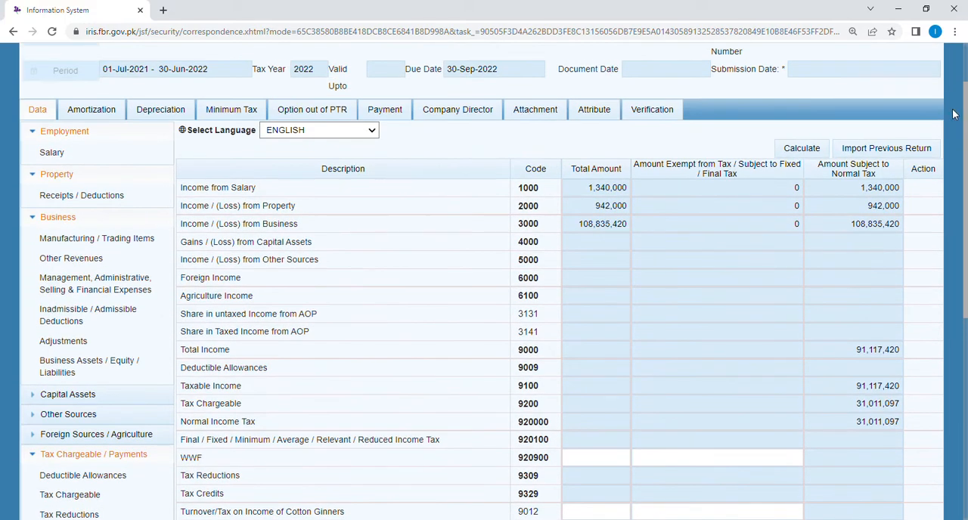
{"action": "left_click", "coordinate": [794, 152]}
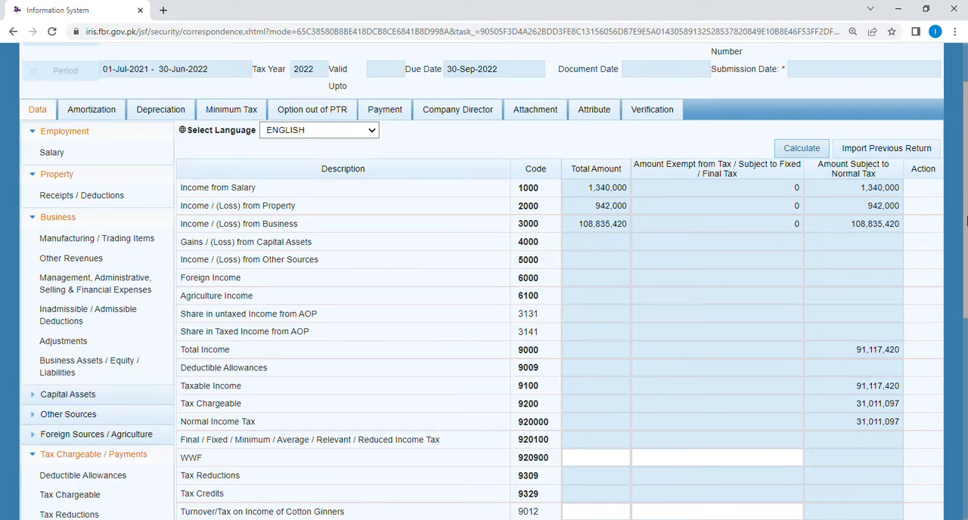
{"action": "mouse_move", "coordinate": [966, 220]}
{"action": "left_mouse_down"}
{"action": "mouse_move", "coordinate": [965, 303]}
{"action": "mouse_move", "coordinate": [966, 235]}
{"action": "left_mouse_up"}
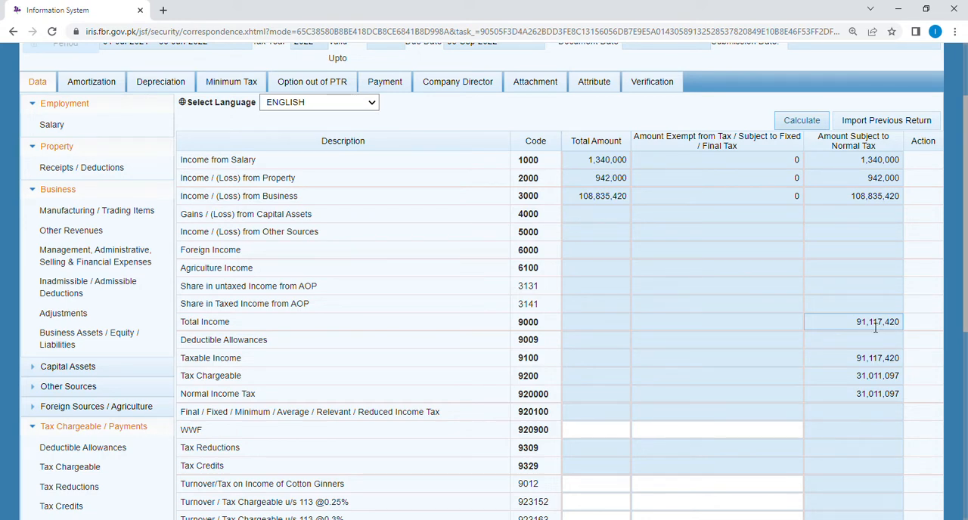
Step: Set the unadjusted business loss for 2017 to 0 in the business Adjustments and recalculate the return
{"action": "left_click", "coordinate": [69, 315]}
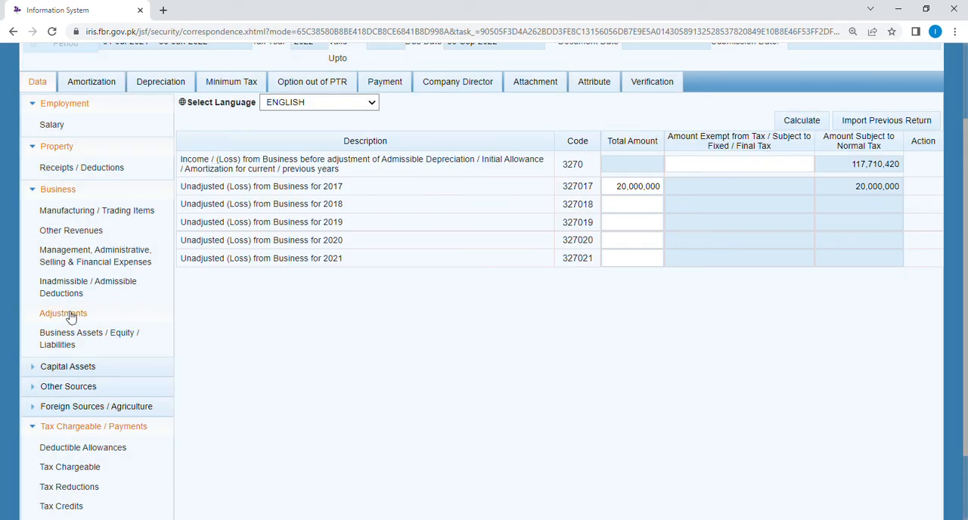
{"action": "left_click", "coordinate": [663, 192]}
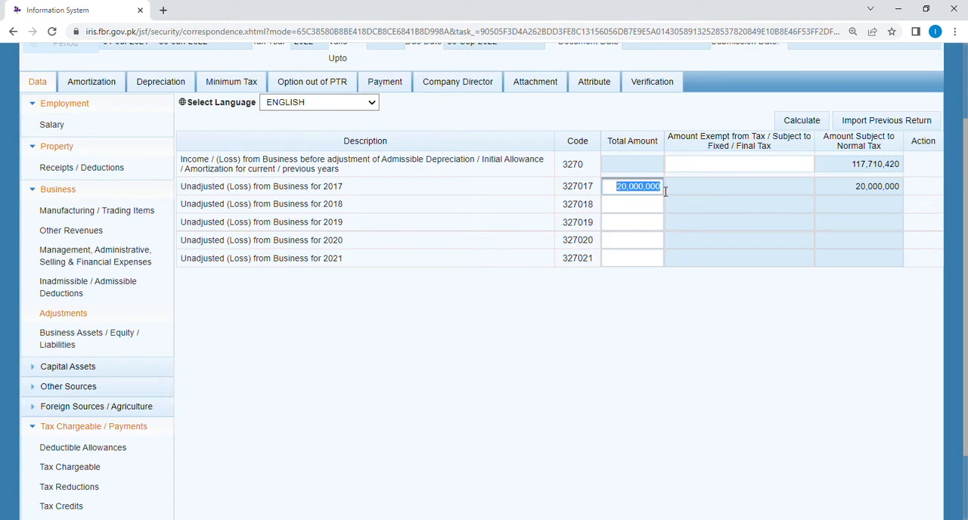
{"action": "key", "text": "BackSpace"}
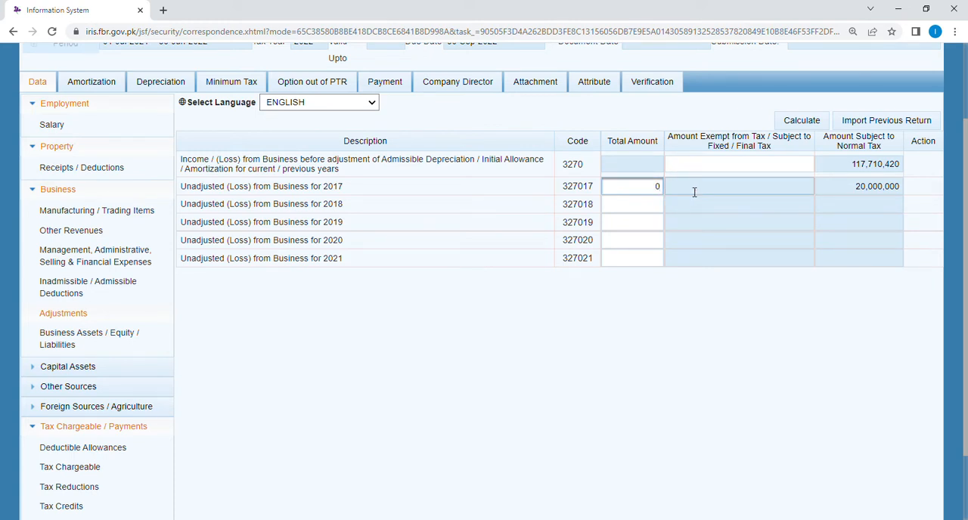
{"action": "left_click", "coordinate": [792, 364]}
{"action": "left_click", "coordinate": [803, 126]}
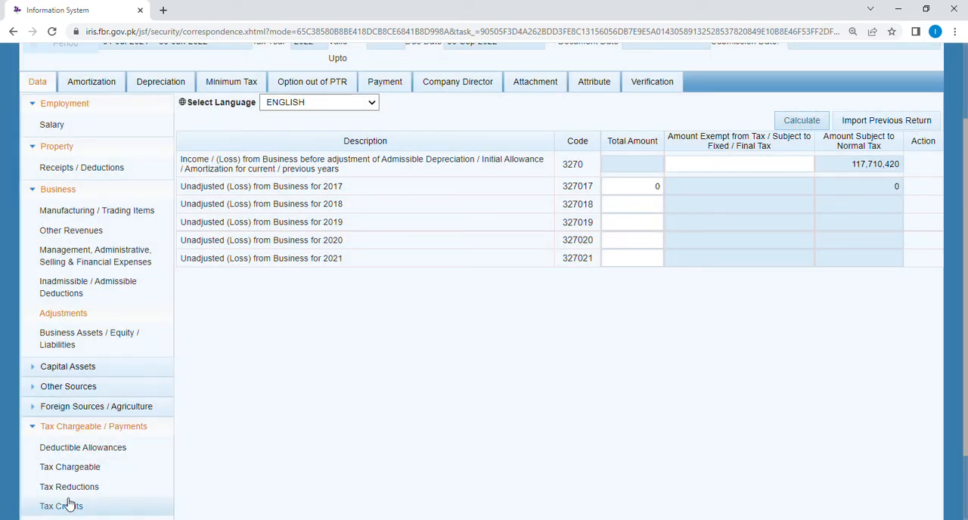
Step: Open the tax Computations and check total income, taxable income and tax chargeable without the 2017 loss
{"action": "scroll", "coordinate": [966, 219], "scroll_direction": "down", "scroll_amount": 1}
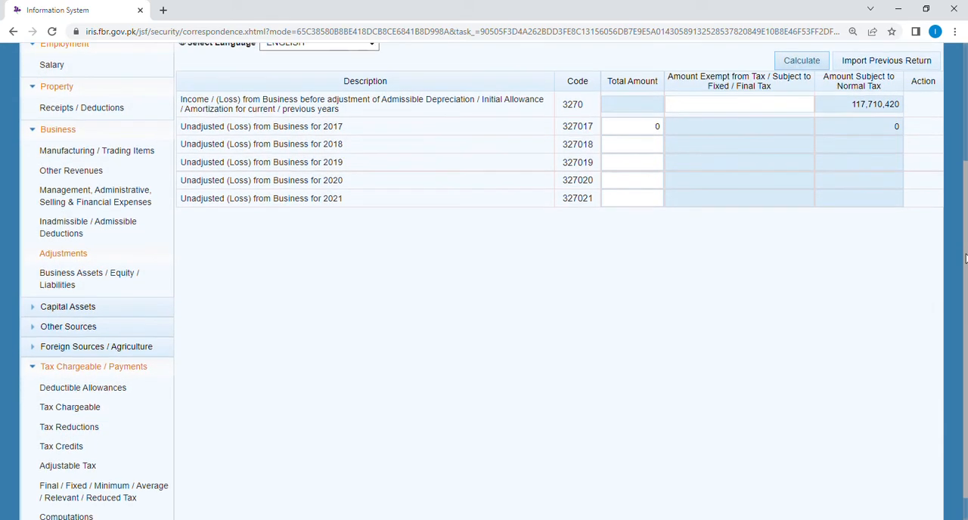
{"action": "left_click", "coordinate": [68, 516]}
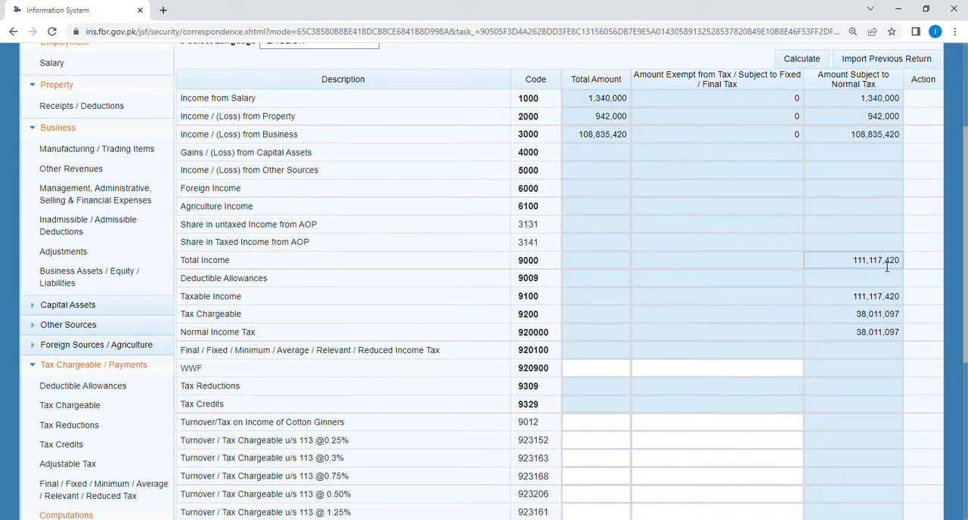
{"action": "left_click_drag", "start_coordinate": [966, 294], "coordinate": [966, 285]}
{"action": "scroll", "coordinate": [966, 285], "scroll_direction": "down", "scroll_amount": 1}
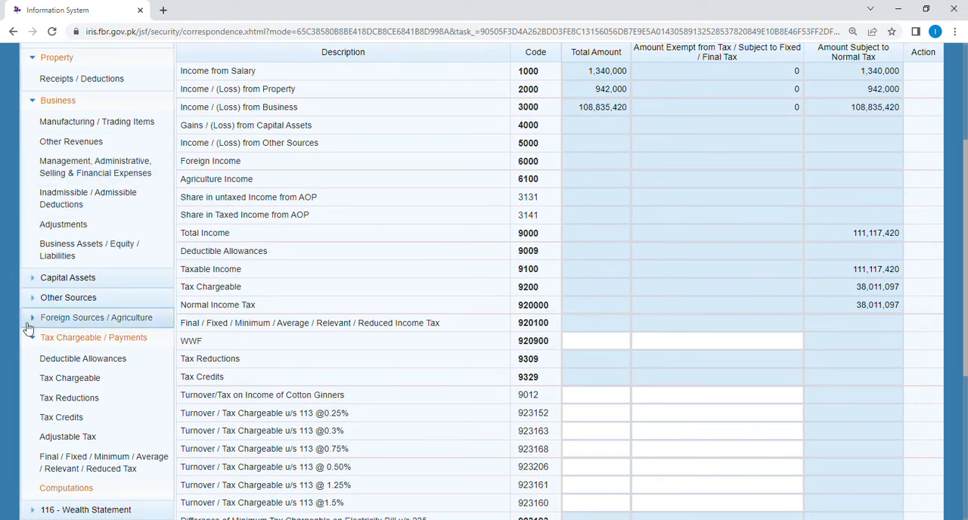
Step: Enter 20,000,000 again as the unadjusted business loss for 2017 in the business Adjustments and recalculate the return
{"action": "left_click", "coordinate": [65, 230]}
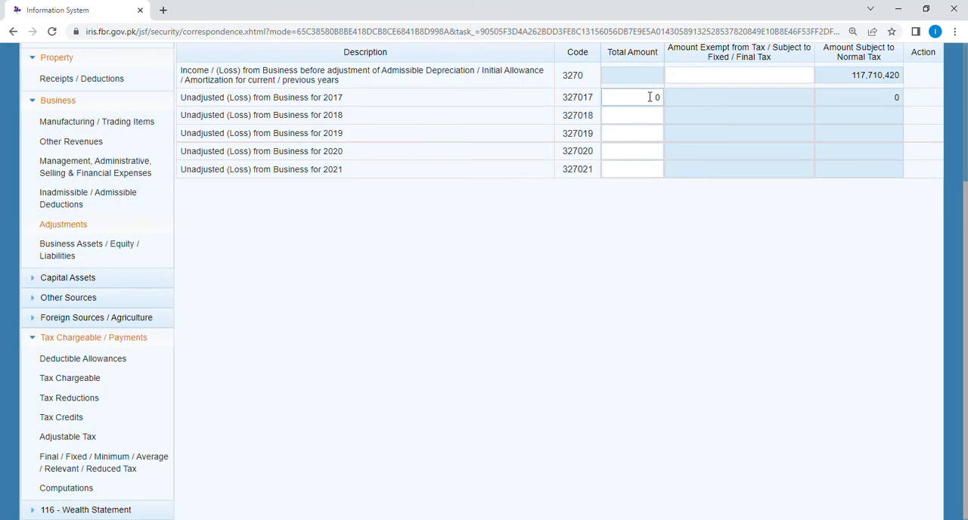
{"action": "double_click", "coordinate": [650, 98]}
{"action": "type", "text": "2,0"}
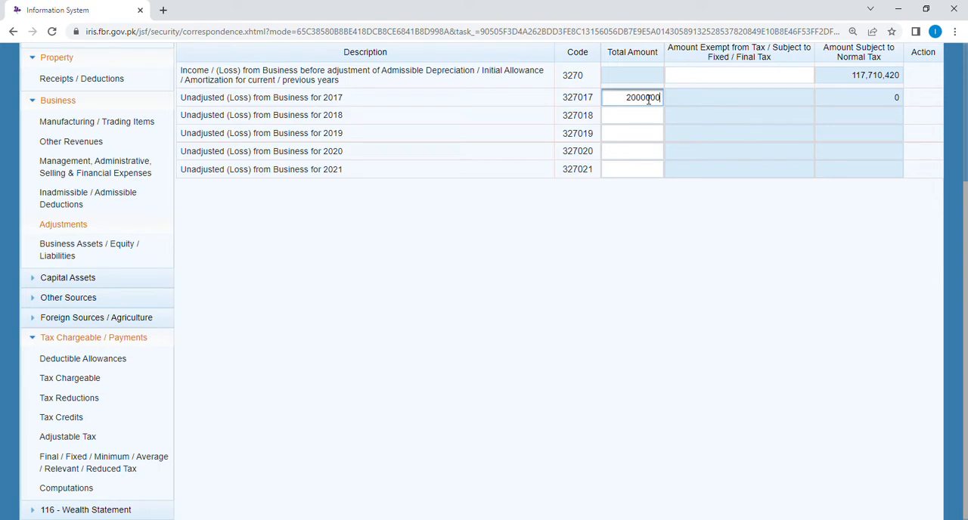
{"action": "type", "text": "00,000"}
{"action": "left_click", "coordinate": [727, 103]}
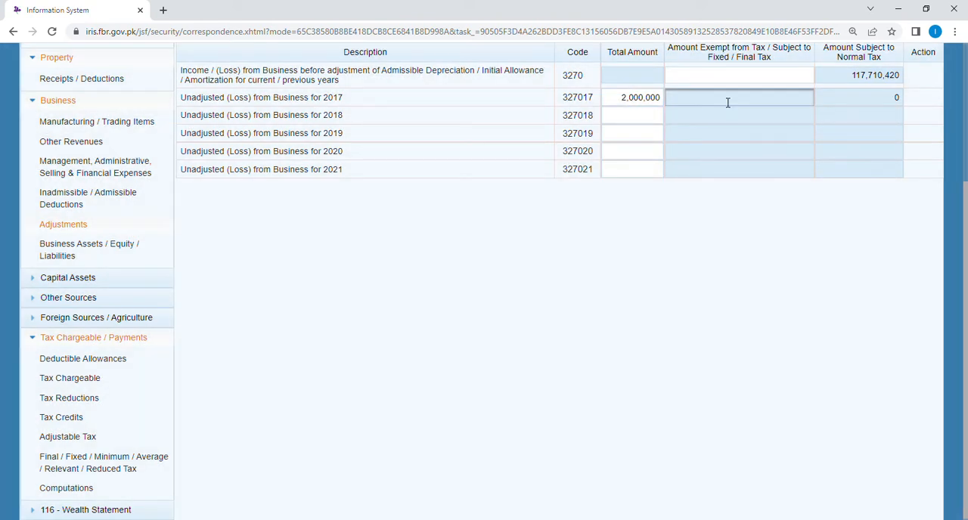
{"action": "double_click", "coordinate": [666, 100]}
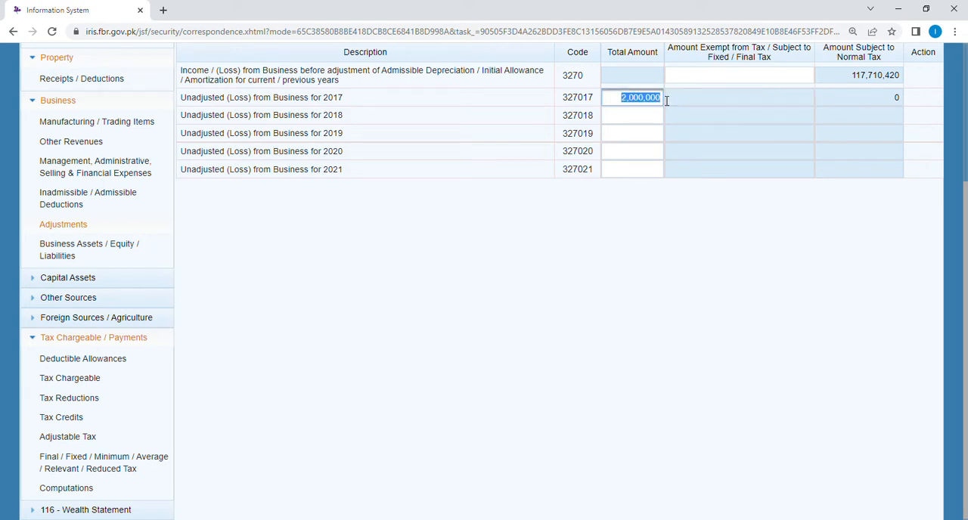
{"action": "key", "text": "BackSpace"}
{"action": "left_click", "coordinate": [748, 137]}
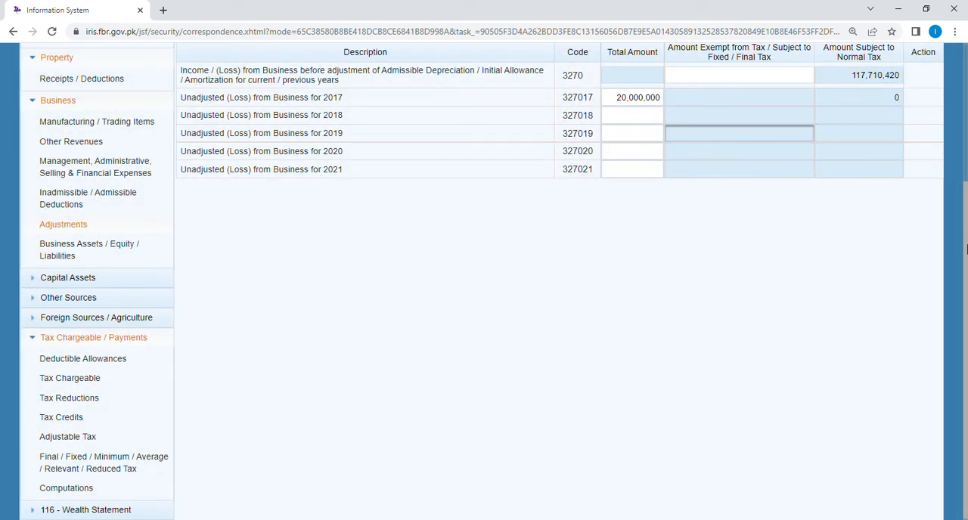
{"action": "scroll", "coordinate": [966, 249], "scroll_direction": "up", "scroll_amount": 3}
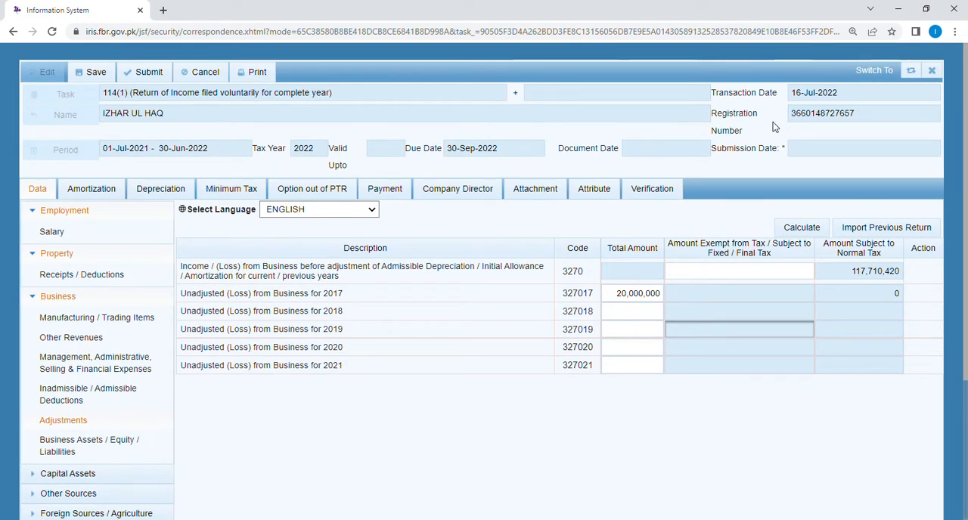
{"action": "left_click", "coordinate": [802, 229]}
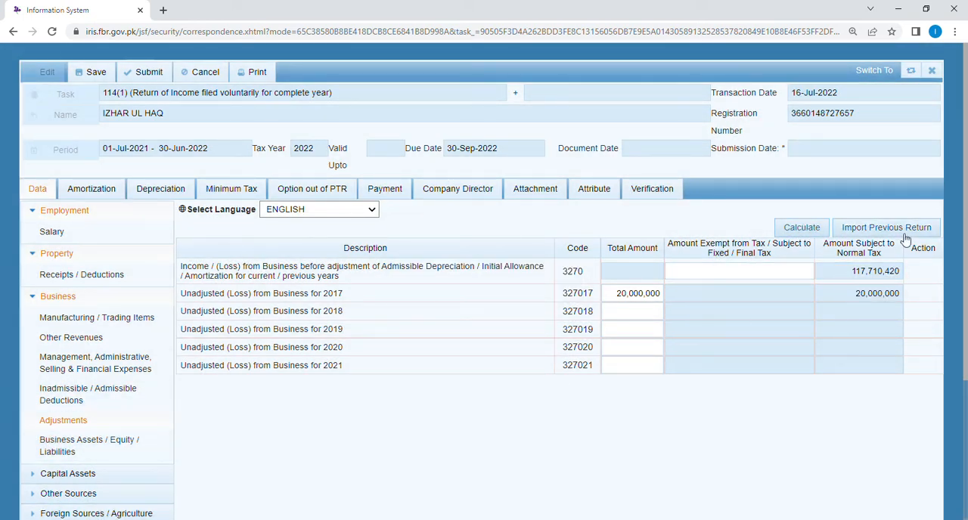
Step: Recalculate the tax Computations and compare total income and tax chargeable with the withholding and refundable income tax
{"action": "scroll", "coordinate": [458, 323], "scroll_direction": "down", "scroll_amount": 3}
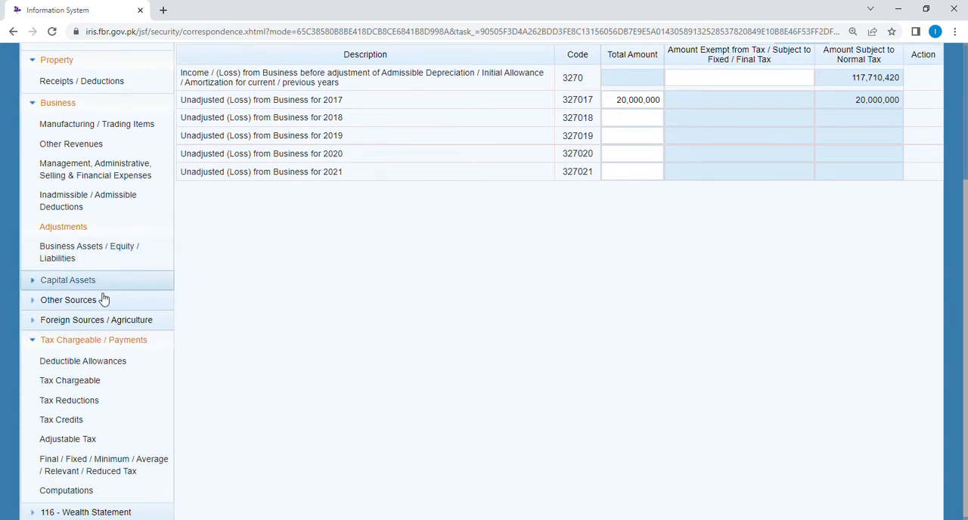
{"action": "left_click", "coordinate": [66, 491]}
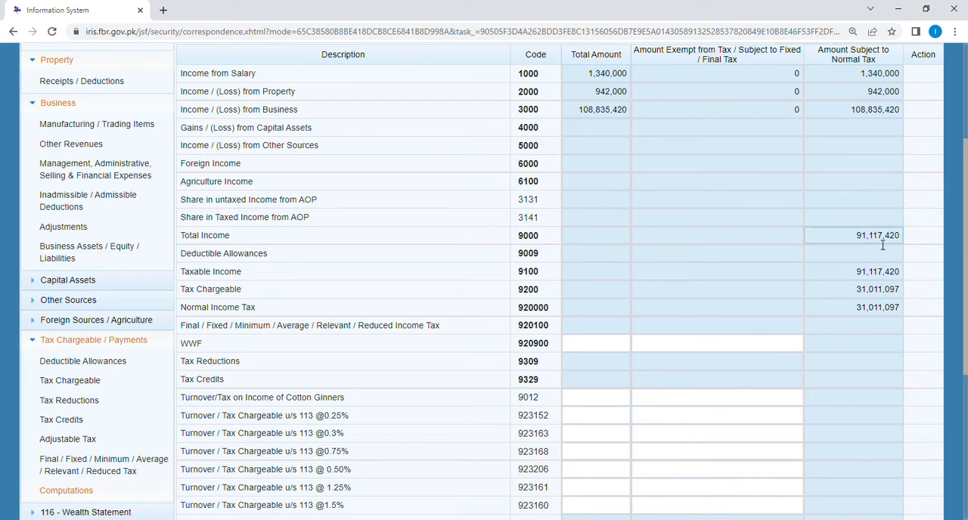
{"action": "scroll", "coordinate": [875, 240], "scroll_direction": "up", "scroll_amount": 1}
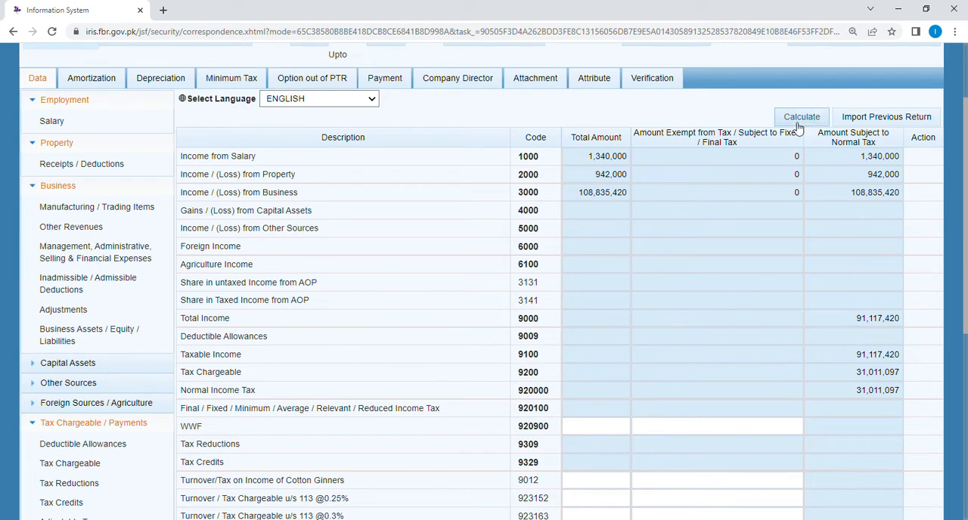
{"action": "left_click", "coordinate": [796, 120]}
{"action": "left_click_drag", "start_coordinate": [963, 274], "coordinate": [944, 500]}
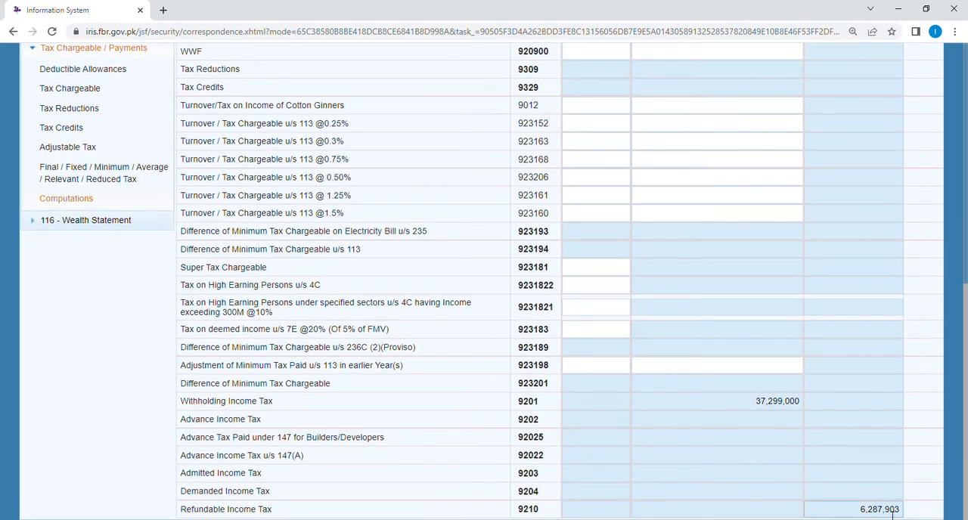
{"action": "scroll", "coordinate": [965, 361], "scroll_direction": "up", "scroll_amount": 3}
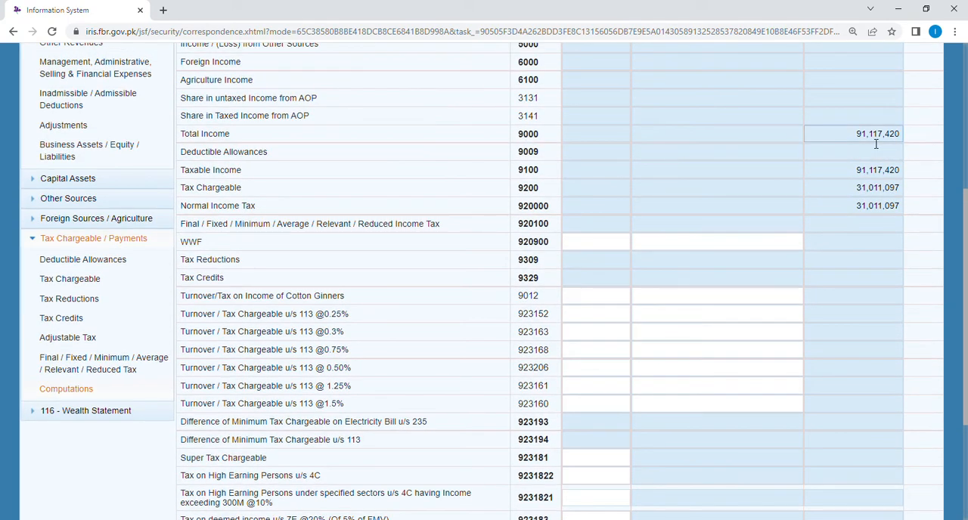
{"action": "scroll", "coordinate": [965, 225], "scroll_direction": "down", "scroll_amount": 3}
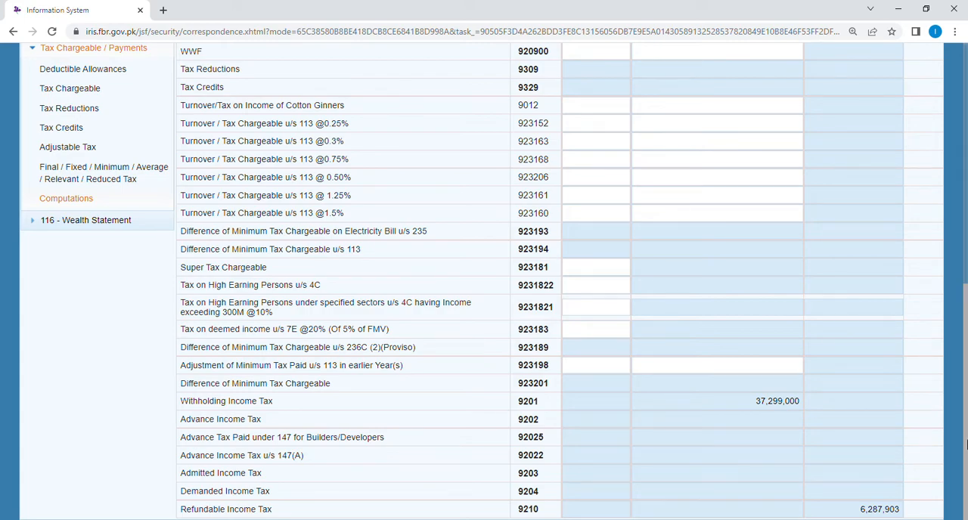
Step: In the business Adjustments, enter unadjusted business losses of 10,000,000 for 2018 and 5,000,000 for 2019
{"action": "left_click_drag", "start_coordinate": [966, 443], "coordinate": [966, 257]}
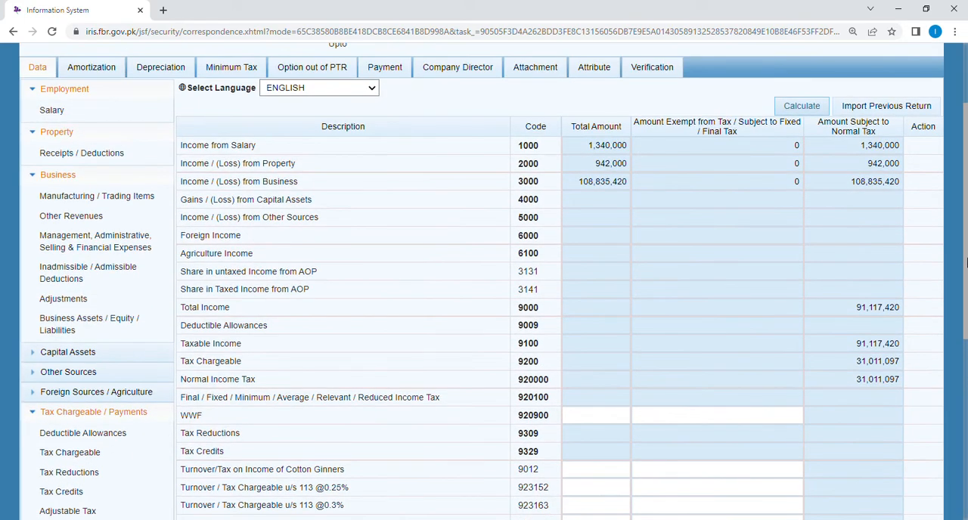
{"action": "left_click", "coordinate": [68, 300]}
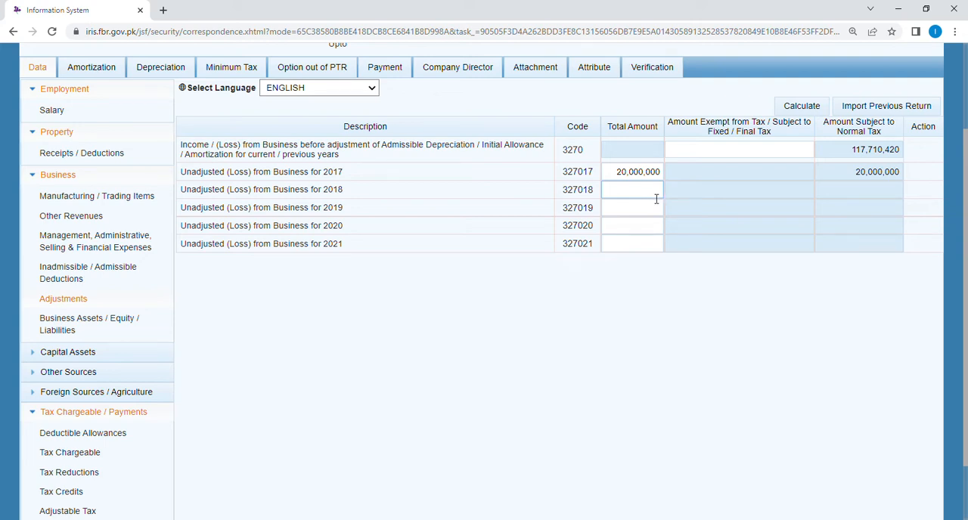
{"action": "left_click", "coordinate": [656, 195]}
{"action": "type", "text": "10000000"}
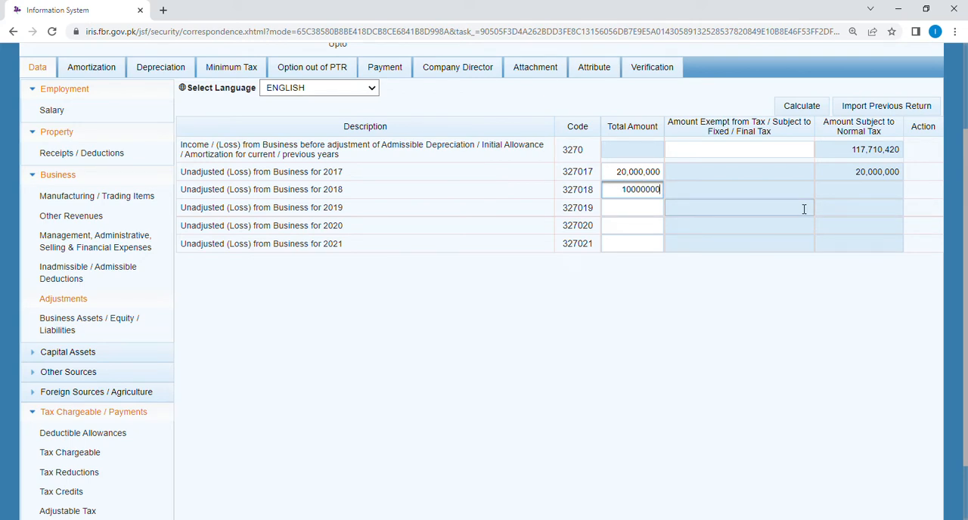
{"action": "left_click", "coordinate": [731, 189]}
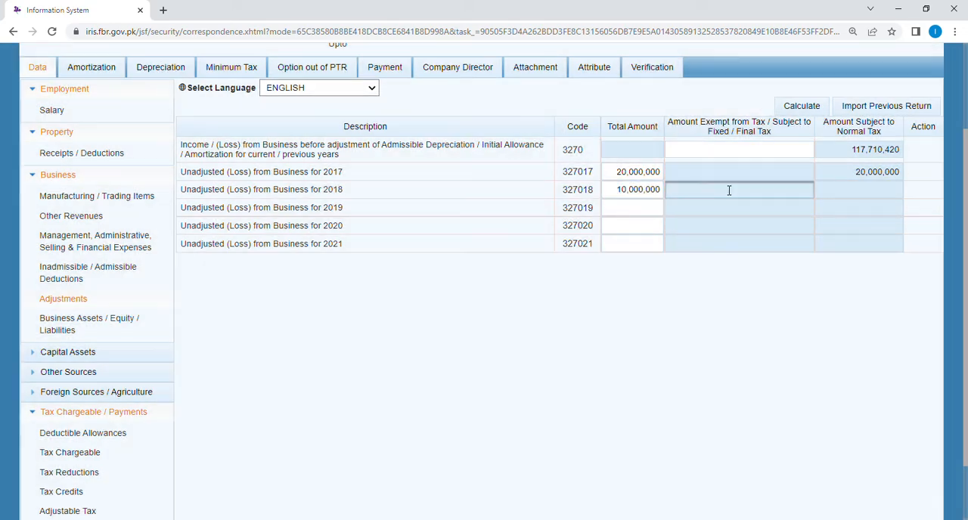
{"action": "left_click", "coordinate": [633, 213]}
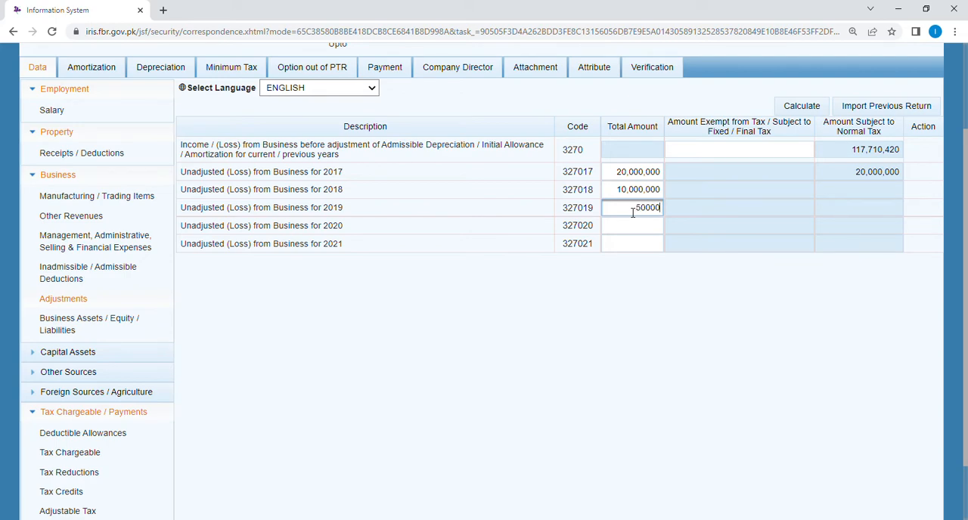
{"action": "left_click", "coordinate": [719, 210]}
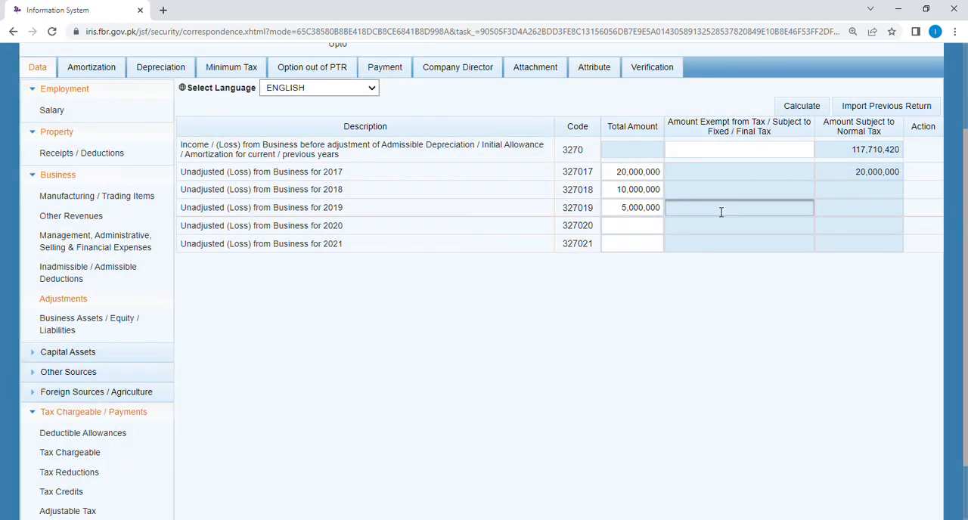
Step: Enter unadjusted business losses of 4,000,000 for 2020 and 1,000,000 for 2021, and recalculate the return
{"action": "left_click", "coordinate": [642, 228]}
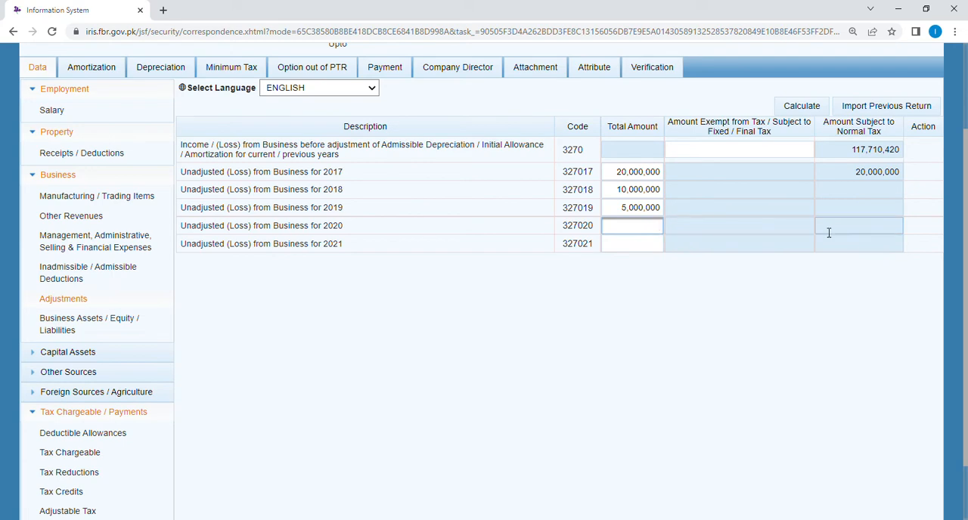
{"action": "type", "text": "4000000"}
{"action": "left_click", "coordinate": [669, 228]}
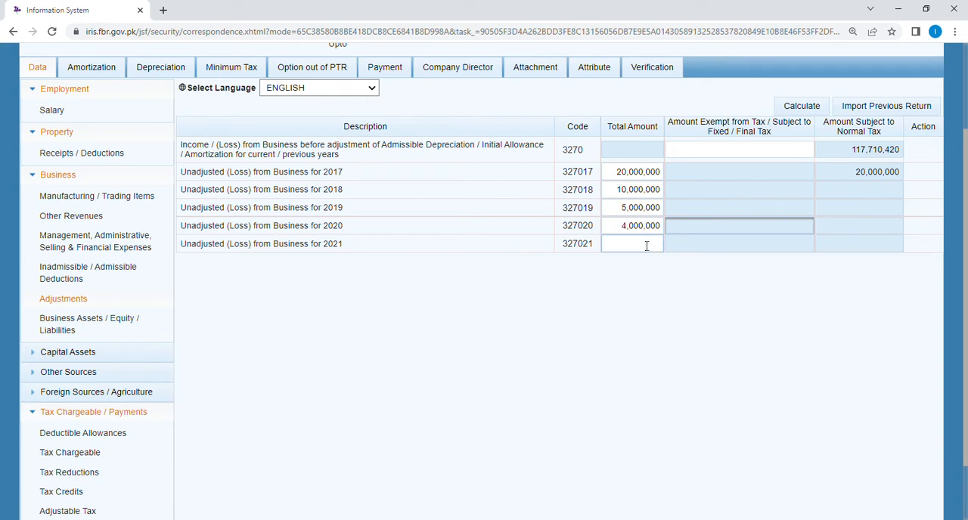
{"action": "left_click", "coordinate": [646, 246]}
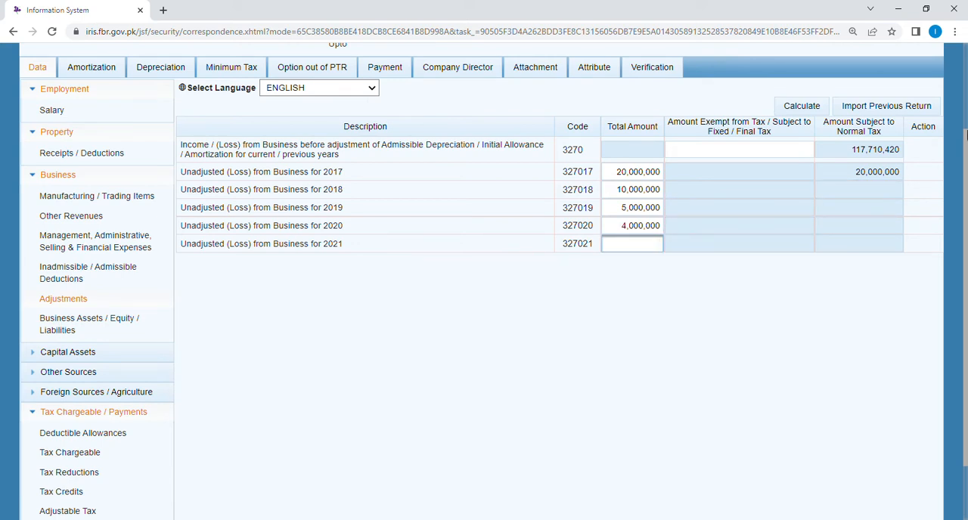
{"action": "type", "text": "1,000,0"}
{"action": "type", "text": "00"}
{"action": "left_click", "coordinate": [744, 248]}
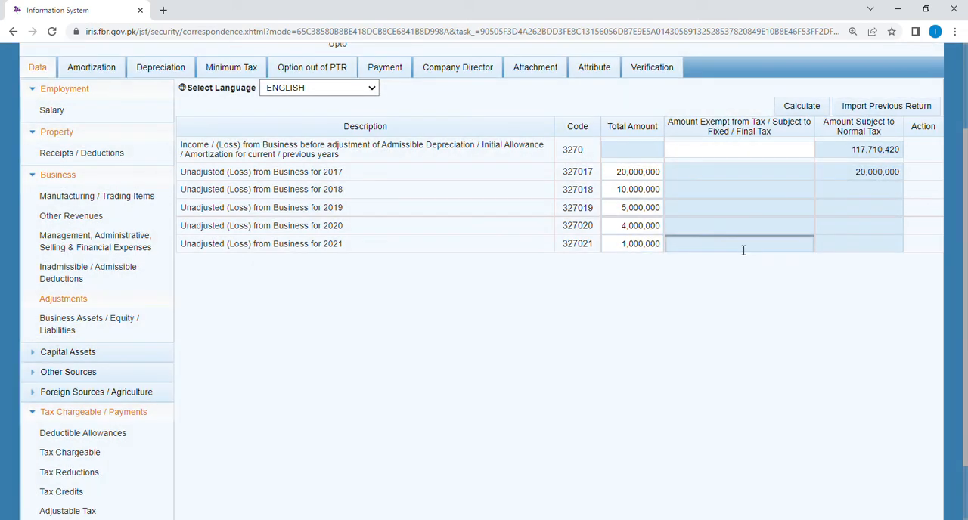
{"action": "left_click", "coordinate": [807, 108]}
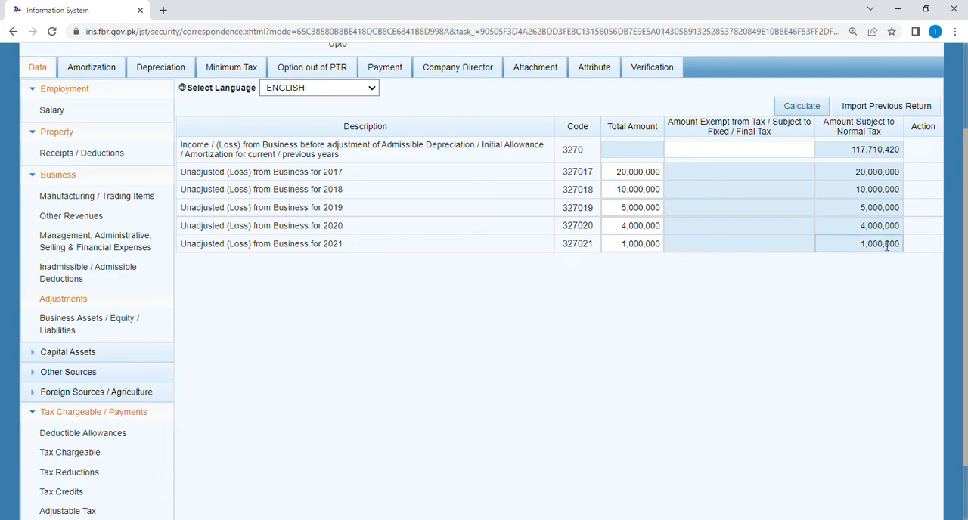
{"action": "left_click_drag", "start_coordinate": [966, 236], "coordinate": [966, 185]}
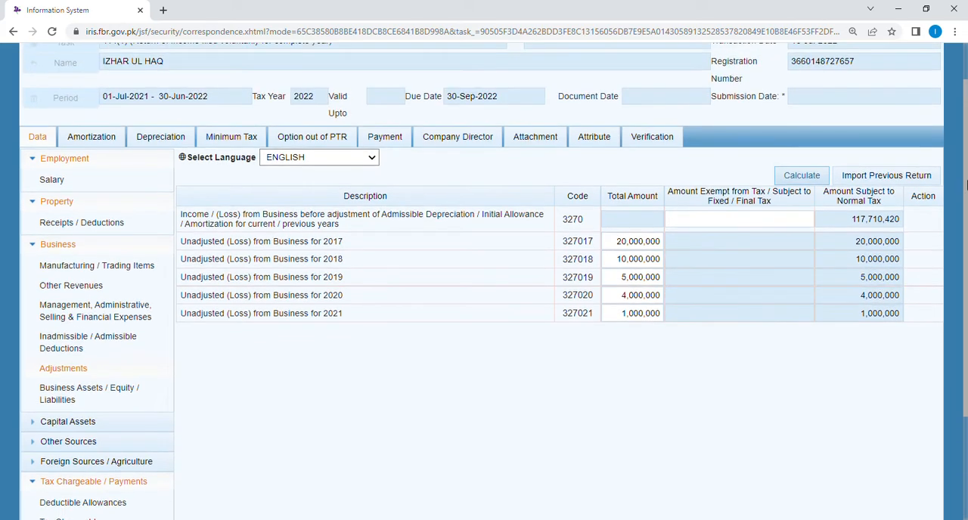
{"action": "left_click", "coordinate": [798, 179]}
Step: Open the tax Computations and examine how the 2017 to 2021 losses affect total income, taxable income and tax chargeable
{"action": "scroll", "coordinate": [966, 208], "scroll_direction": "down", "scroll_amount": 2}
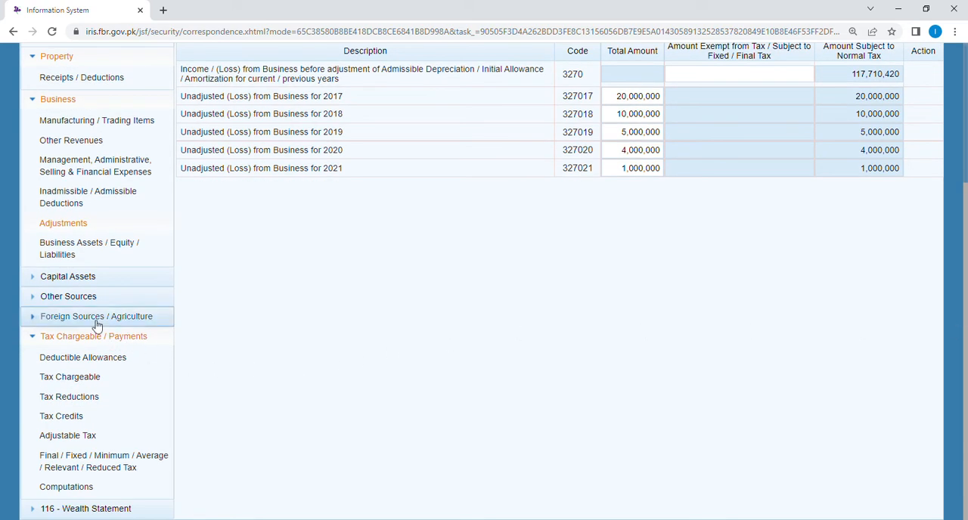
{"action": "left_click", "coordinate": [60, 489]}
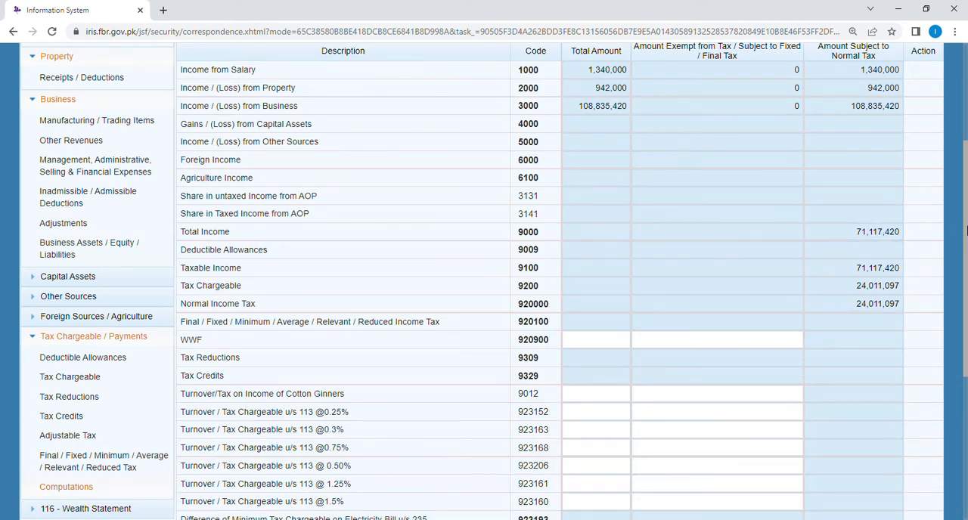
{"action": "left_click_drag", "start_coordinate": [967, 229], "coordinate": [967, 193]}
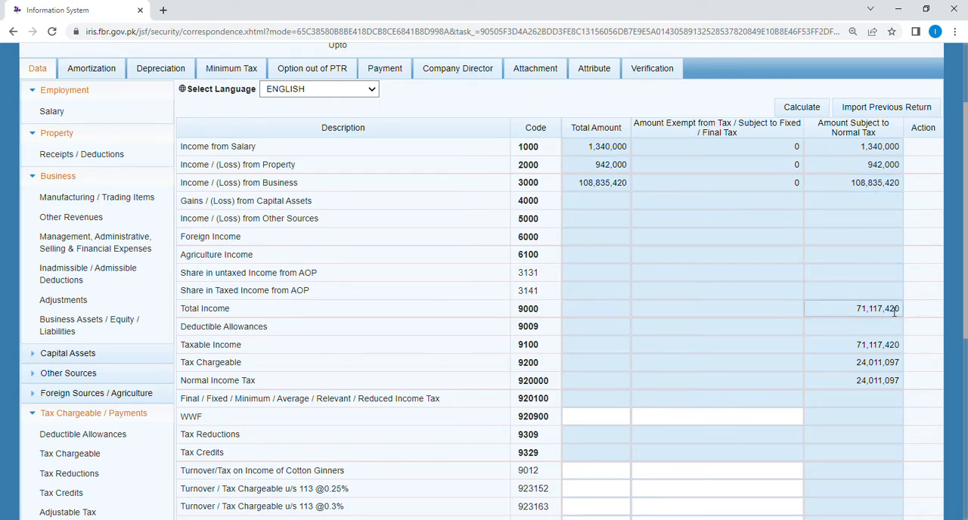
Step: In the business Adjustments, clear the unadjusted business loss for 2018 and recalculate the return
{"action": "scroll", "coordinate": [966, 259], "scroll_direction": "down", "scroll_amount": 5}
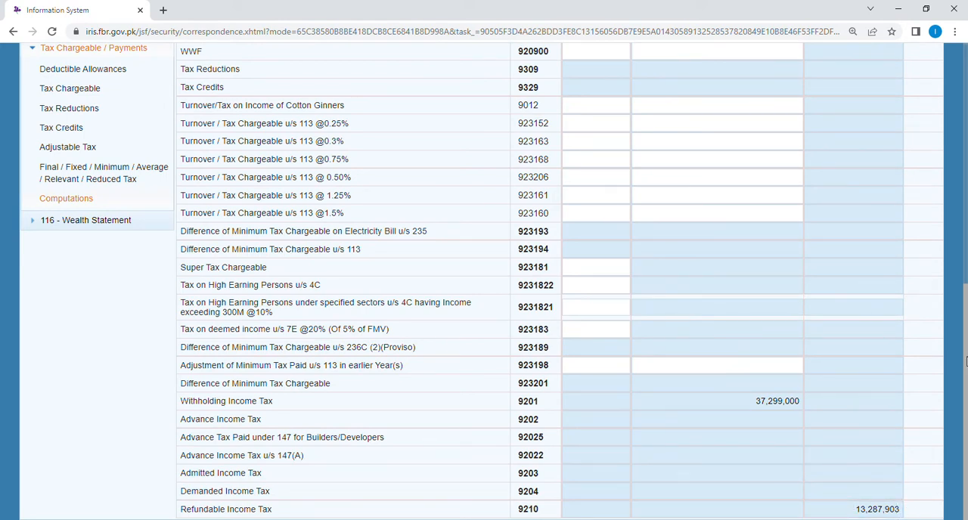
{"action": "scroll", "coordinate": [967, 361], "scroll_direction": "up", "scroll_amount": 5}
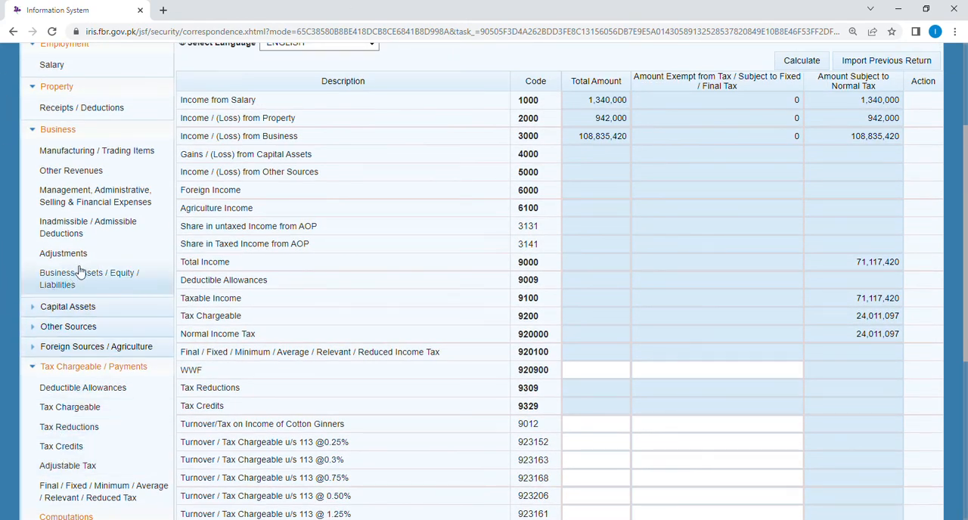
{"action": "left_click", "coordinate": [69, 255]}
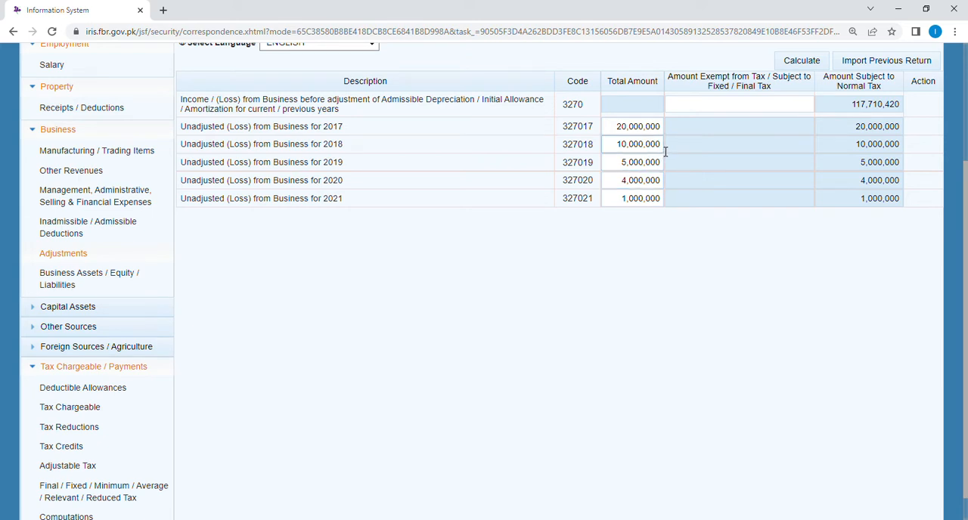
{"action": "double_click", "coordinate": [663, 149]}
{"action": "key", "text": "BackSpace"}
{"action": "left_click", "coordinate": [675, 248]}
{"action": "scroll", "coordinate": [966, 257], "scroll_direction": "up", "scroll_amount": 2}
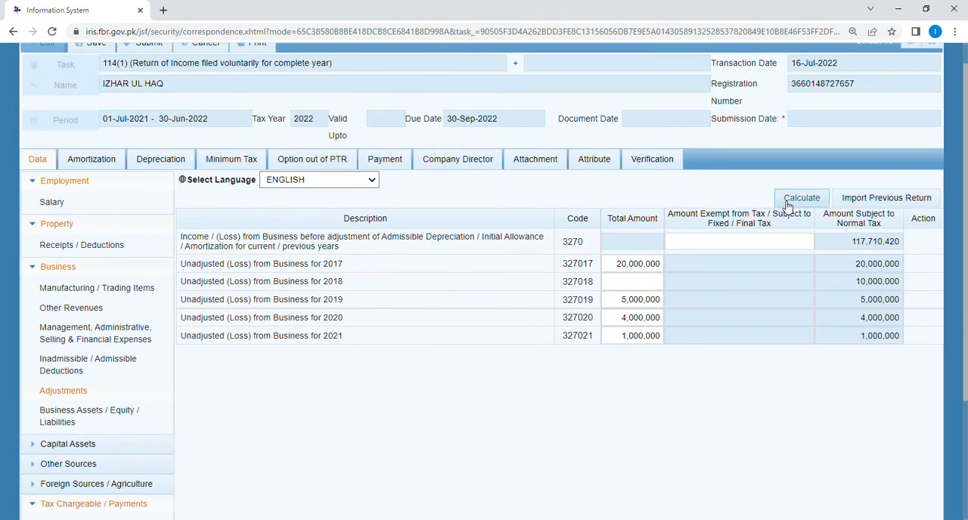
{"action": "left_click", "coordinate": [790, 201]}
Step: Open the tax Computations and examine total income, tax chargeable and refundable income tax without the 2018 loss
{"action": "scroll", "coordinate": [966, 188], "scroll_direction": "down", "scroll_amount": 2}
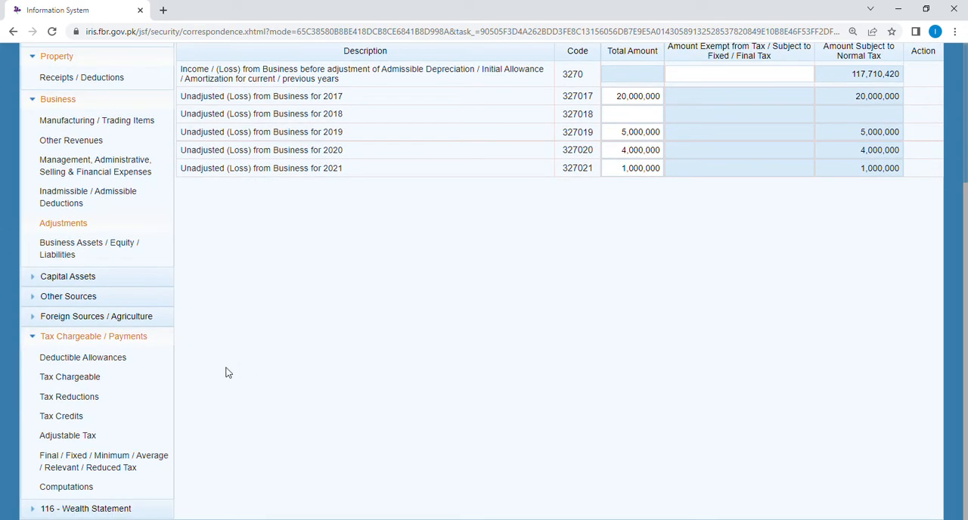
{"action": "left_click", "coordinate": [66, 487]}
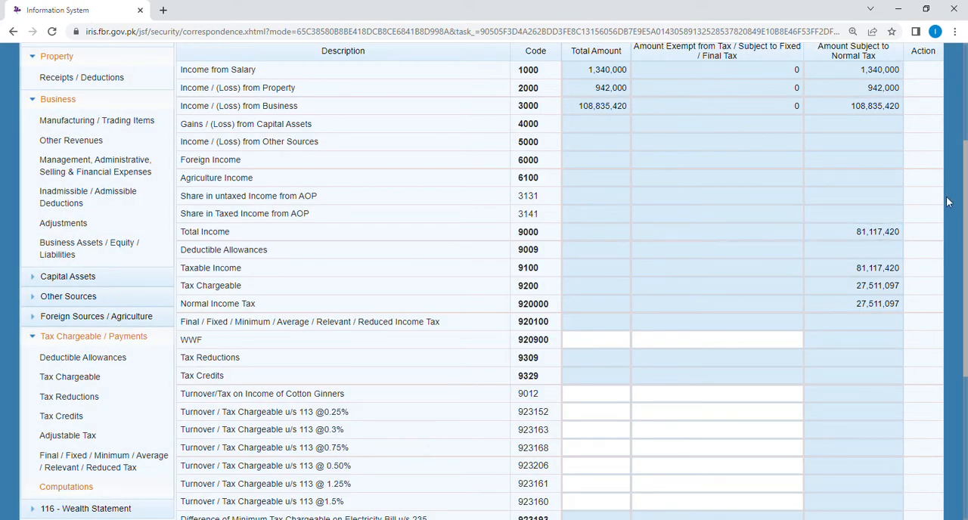
{"action": "scroll", "coordinate": [967, 197], "scroll_direction": "down", "scroll_amount": 1}
{"action": "scroll", "coordinate": [966, 197], "scroll_direction": "down", "scroll_amount": 3}
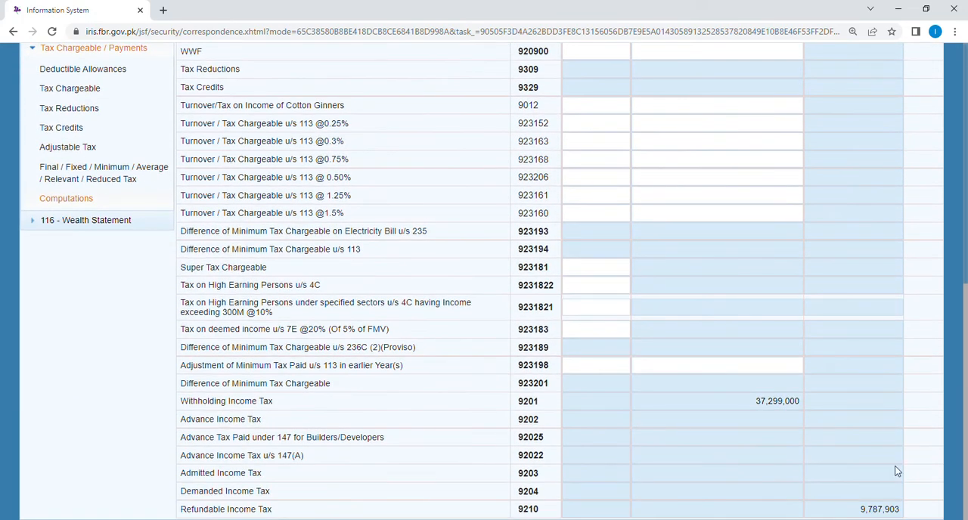
{"action": "left_click_drag", "start_coordinate": [965, 409], "coordinate": [964, 220]}
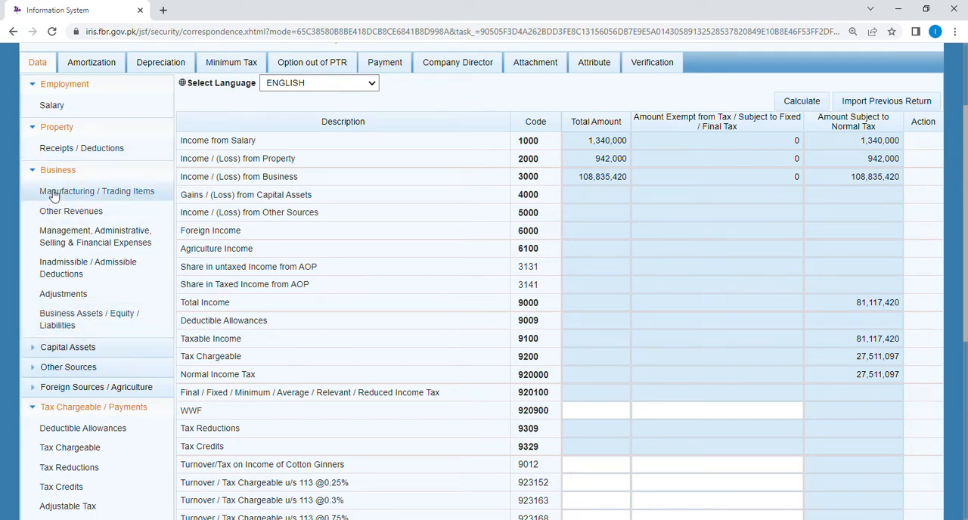
Step: Review the property receipts and deductions, the salary income and the business loss adjustments
{"action": "left_click", "coordinate": [99, 152]}
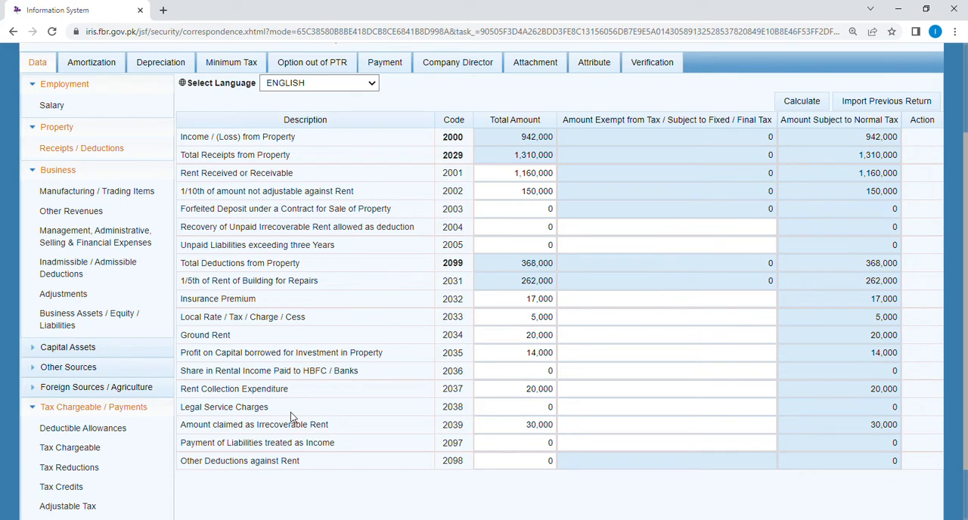
{"action": "left_click", "coordinate": [60, 110]}
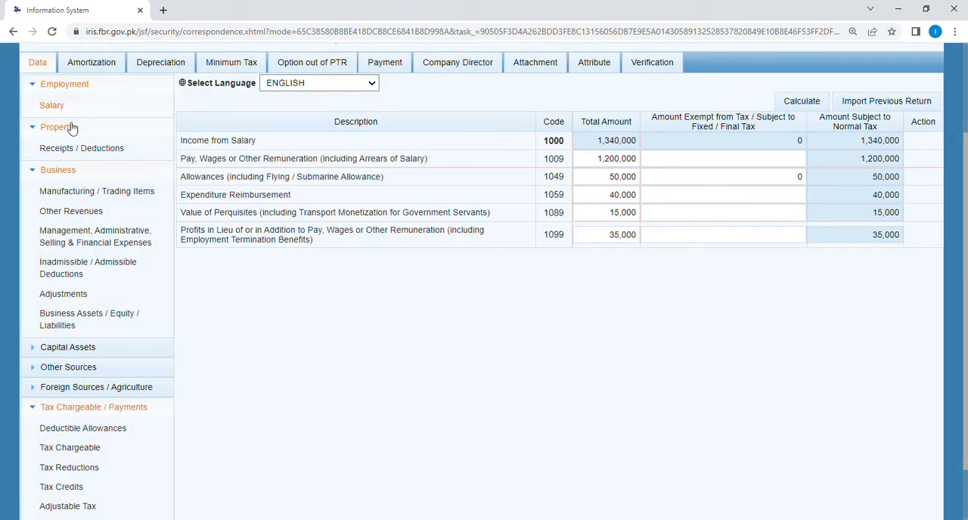
{"action": "left_click", "coordinate": [67, 171]}
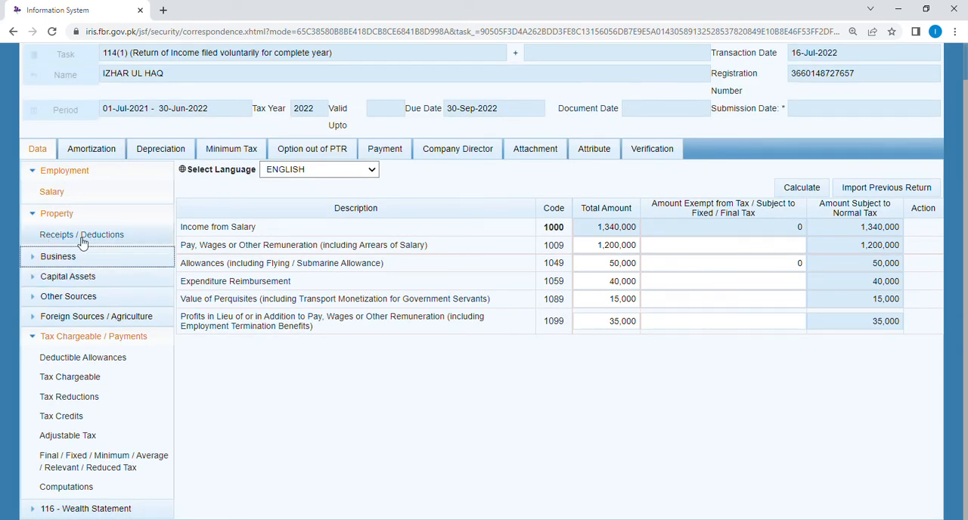
{"action": "left_click", "coordinate": [64, 258]}
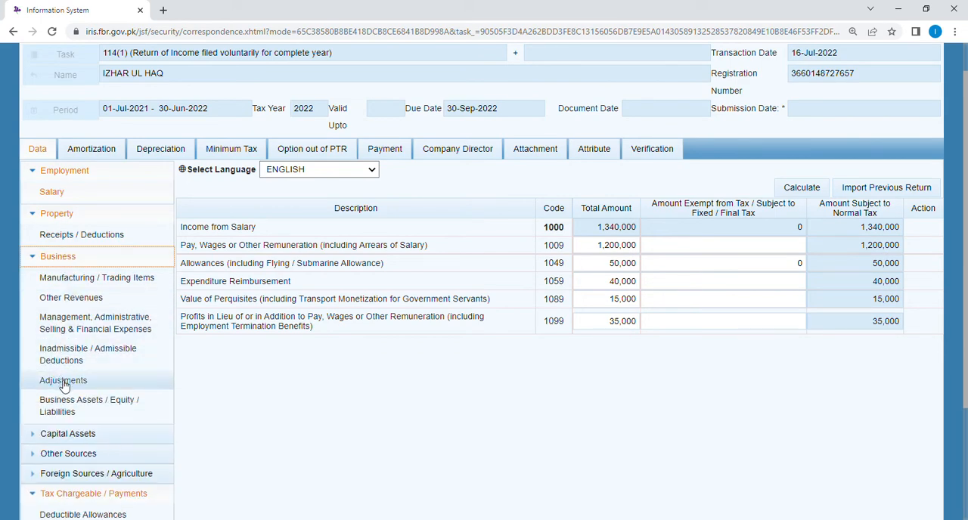
{"action": "left_click", "coordinate": [64, 380]}
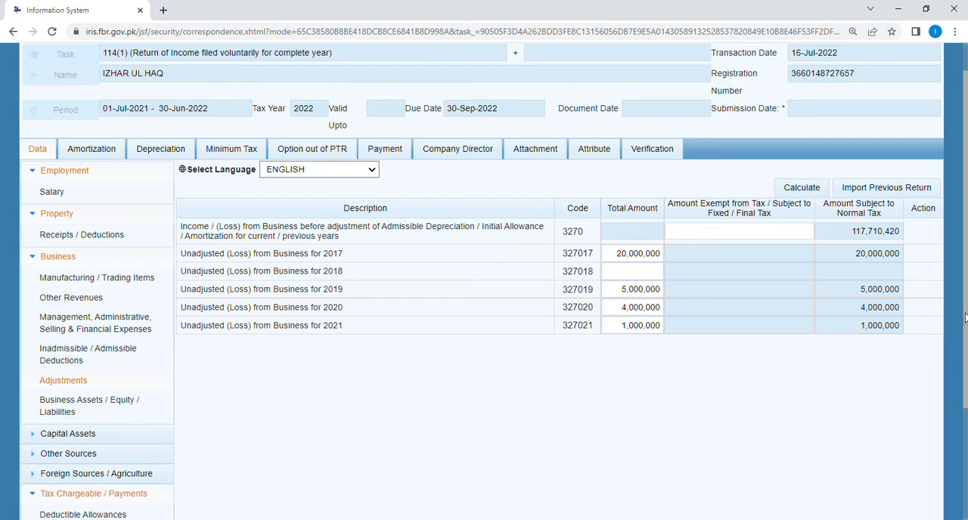
Step: View the business assets, equity and liabilities entries and return to the business loss adjustments
{"action": "left_click_drag", "start_coordinate": [965, 320], "coordinate": [962, 382]}
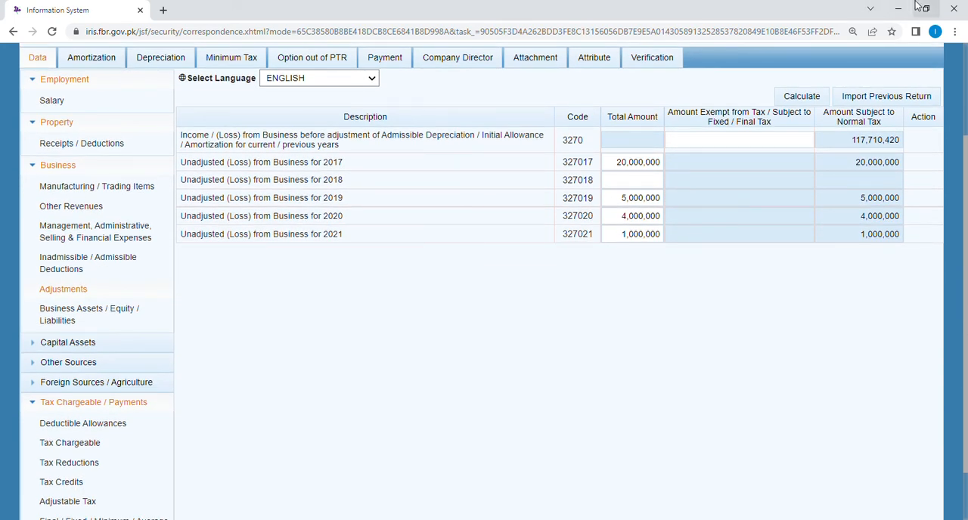
{"action": "left_click_drag", "start_coordinate": [965, 151], "coordinate": [965, 193]}
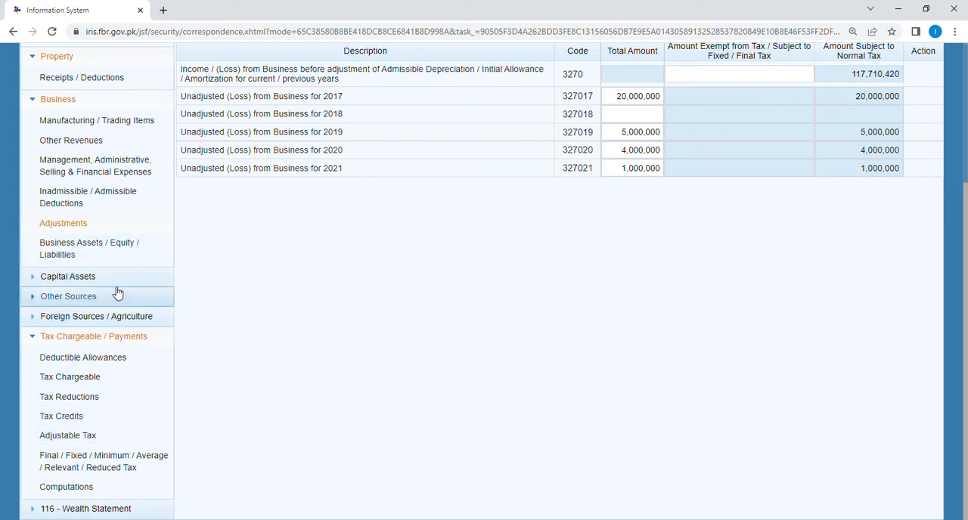
{"action": "left_click", "coordinate": [73, 255]}
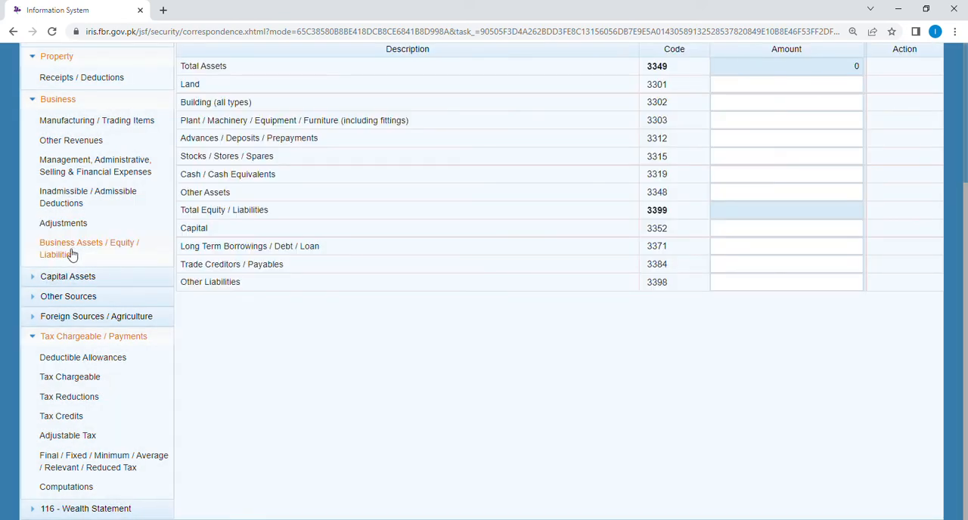
{"action": "left_click_drag", "start_coordinate": [967, 313], "coordinate": [966, 239]}
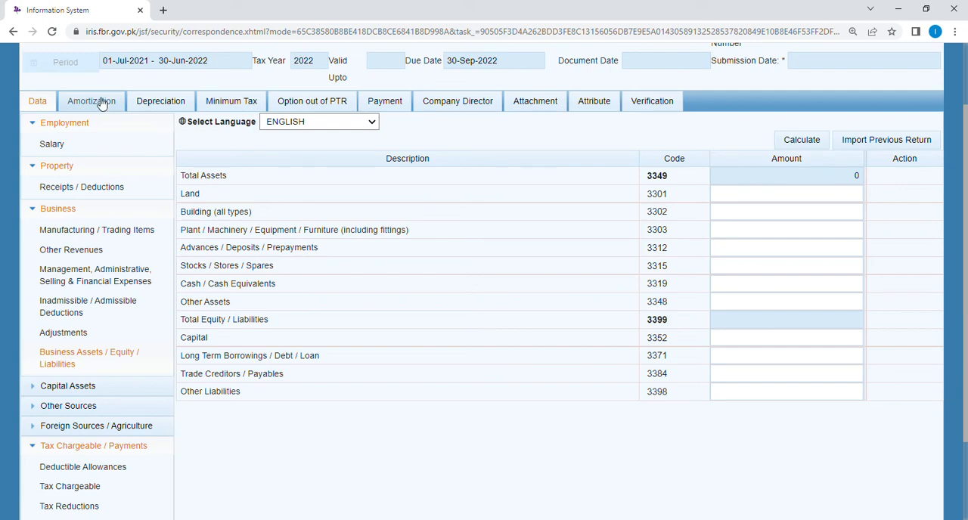
{"action": "left_click", "coordinate": [75, 335]}
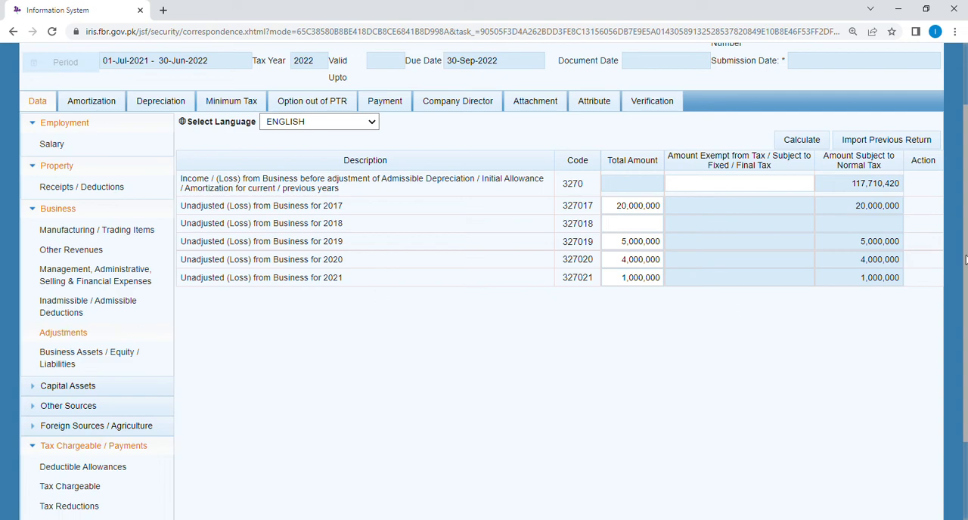
{"action": "left_click_drag", "start_coordinate": [965, 260], "coordinate": [965, 169]}
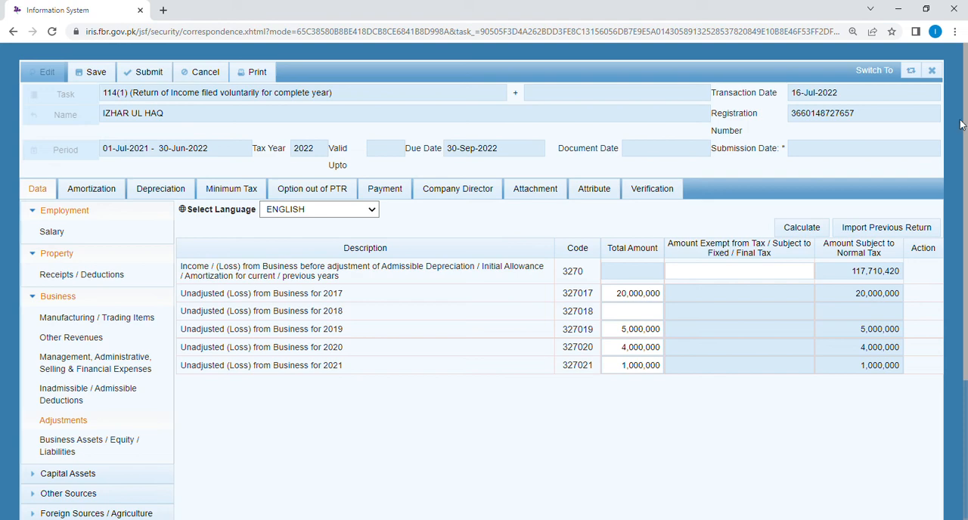
{"action": "scroll", "coordinate": [946, 280], "scroll_direction": "down", "scroll_amount": 2}
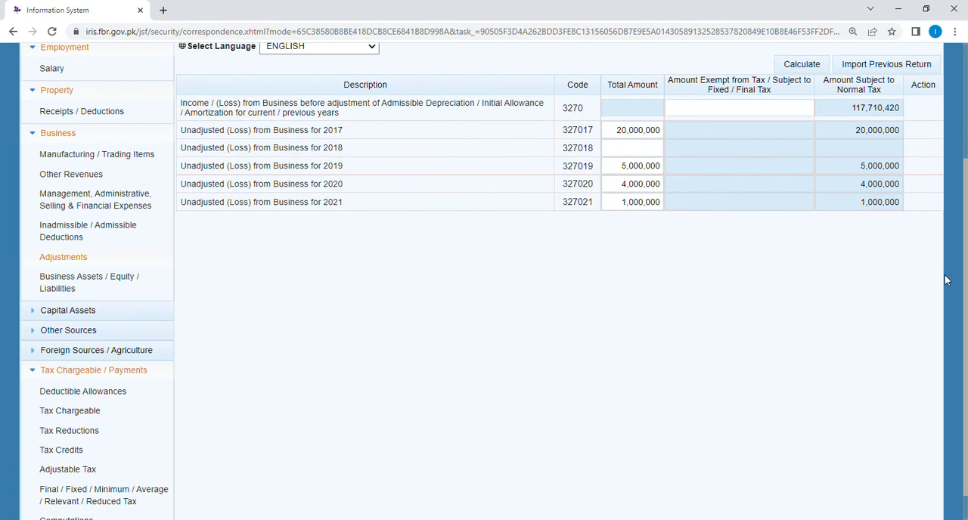
{"action": "scroll", "coordinate": [946, 280], "scroll_direction": "down", "scroll_amount": 1}
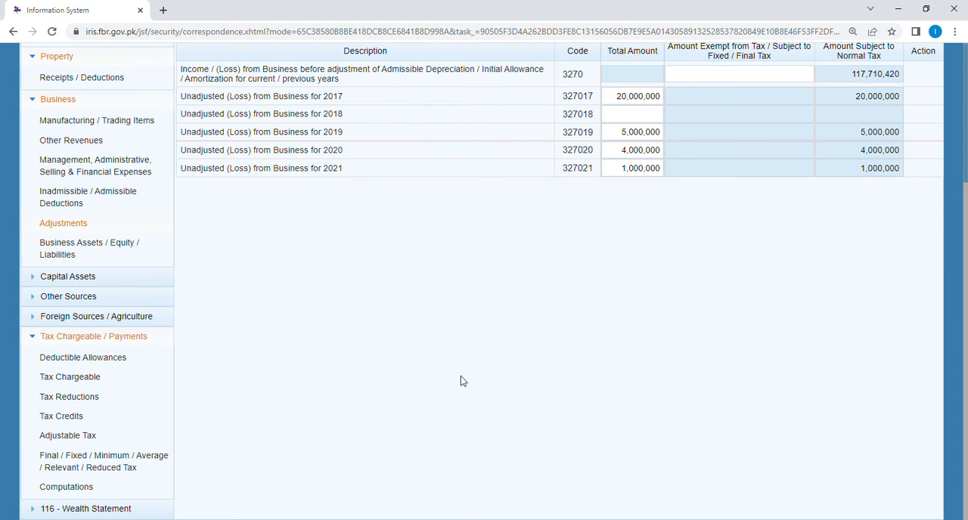
{"action": "left_click_drag", "start_coordinate": [965, 348], "coordinate": [964, 181]}
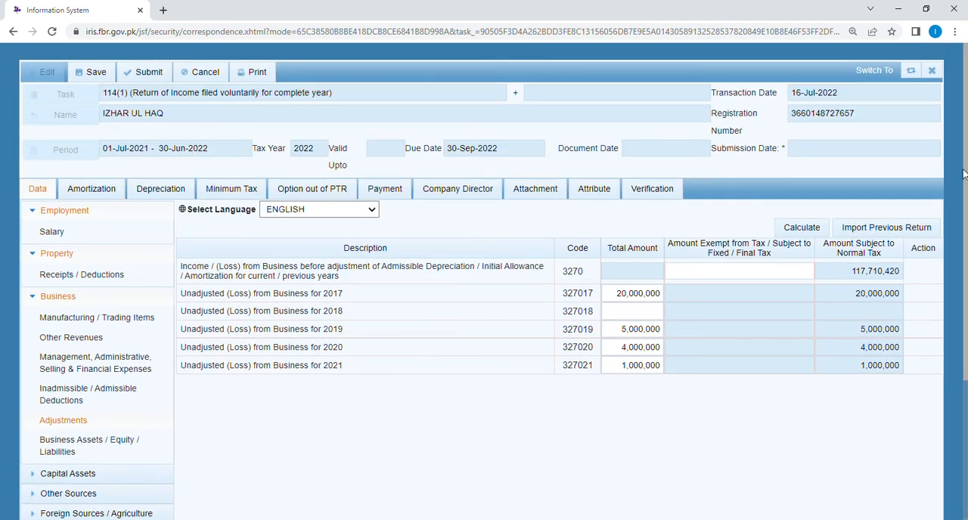
{"action": "left_click", "coordinate": [70, 427]}
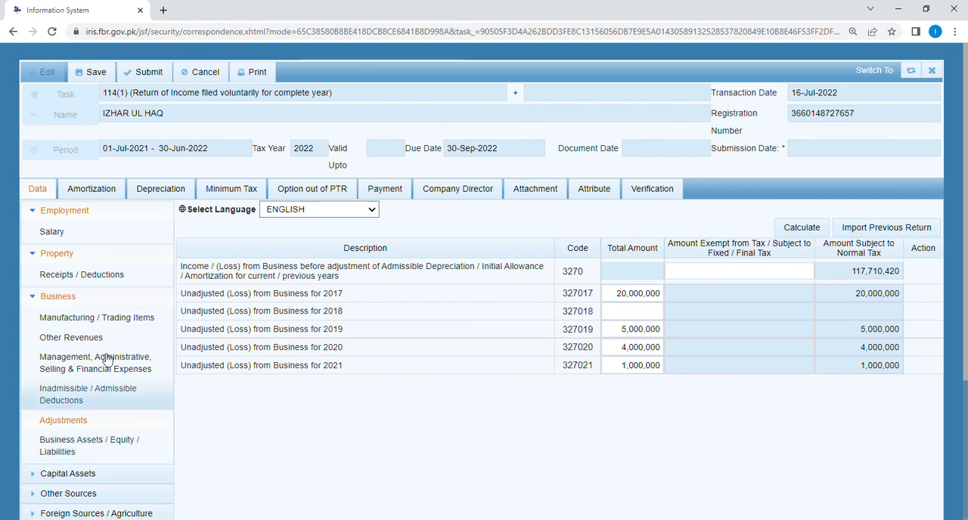
{"action": "scroll", "coordinate": [955, 338], "scroll_direction": "down", "scroll_amount": 1}
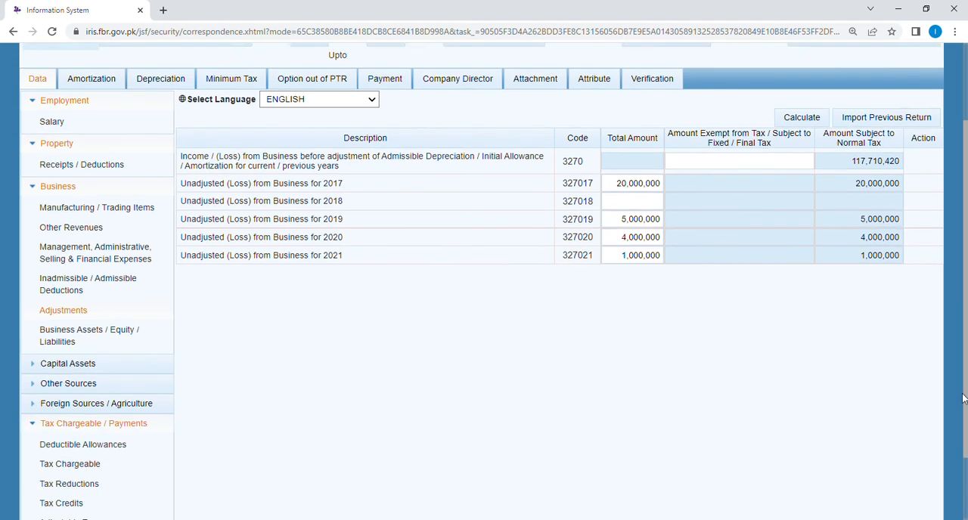
{"action": "scroll", "coordinate": [955, 339], "scroll_direction": "up", "scroll_amount": 1}
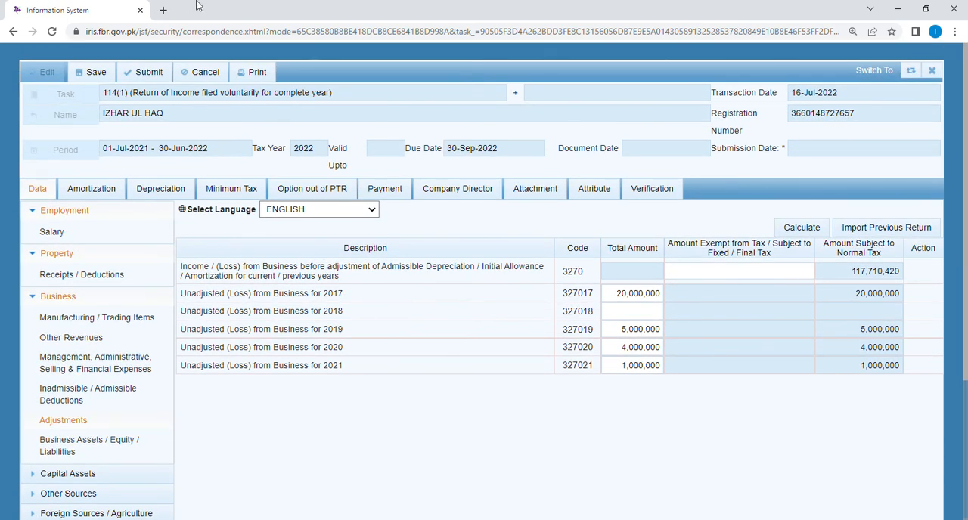